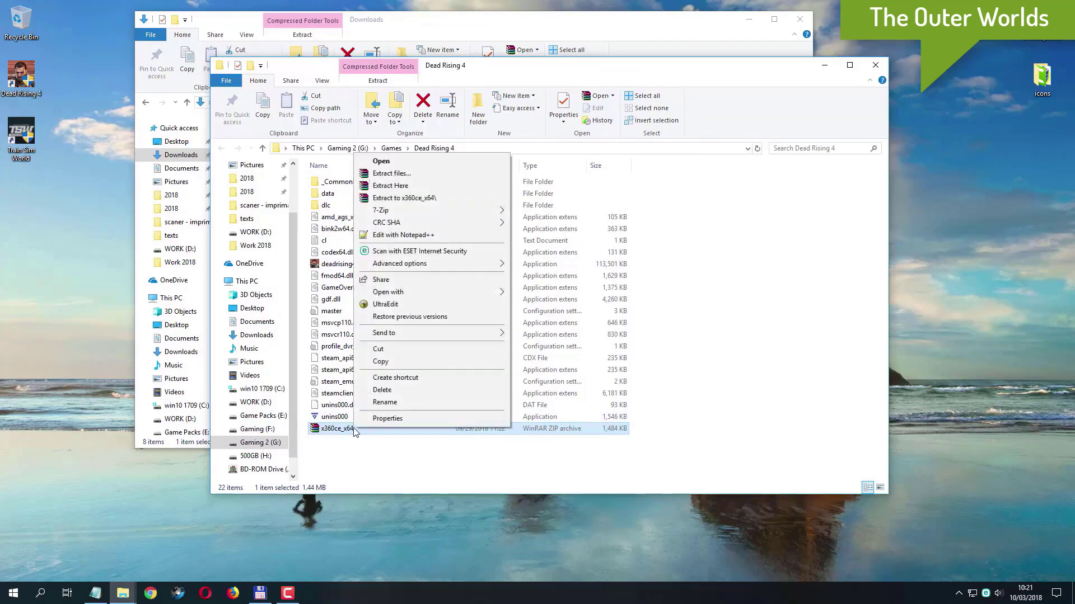
# - Extract the contents of the x360ce_x64 archive directly into the Dead Rising 4 game folder
pyautogui.moveTo(386, 213)
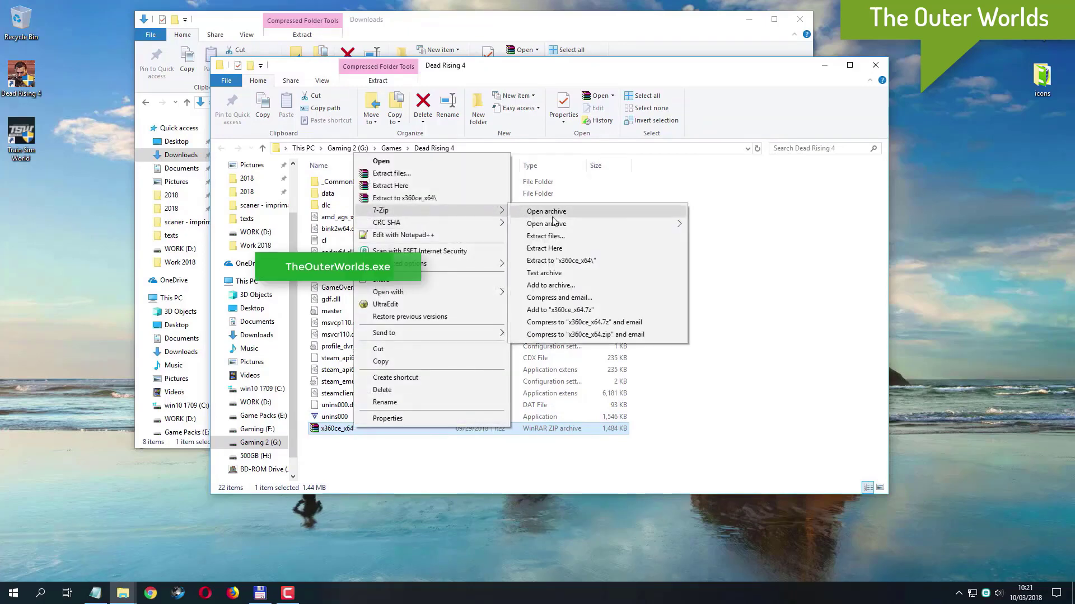
pyautogui.click(574, 249)
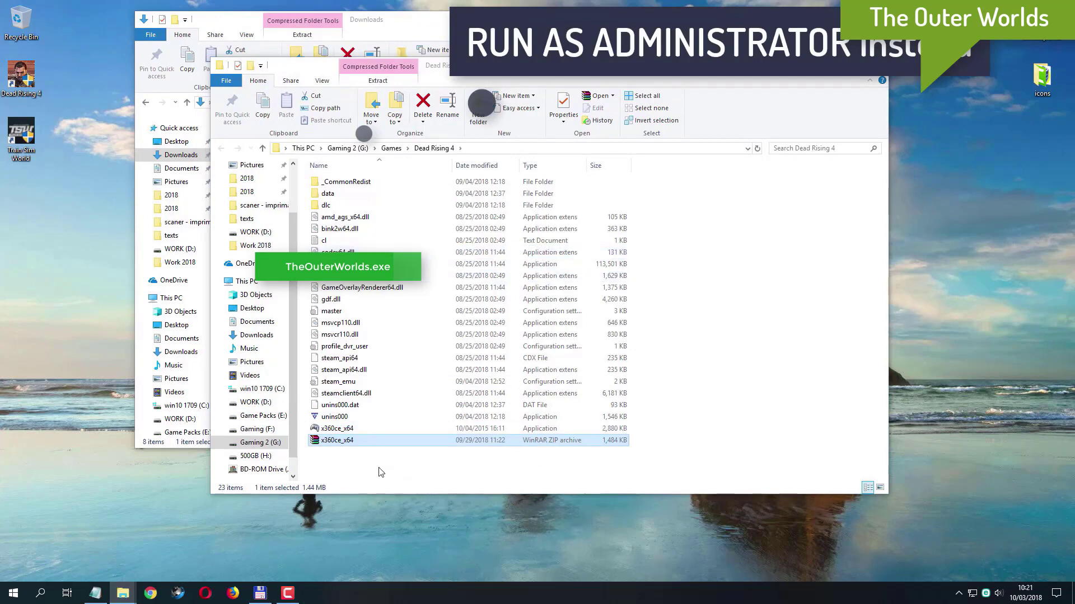
# - Launch the extracted x360ce_x64 application and create the missing xinput1_3.dll file
pyautogui.click(370, 430)
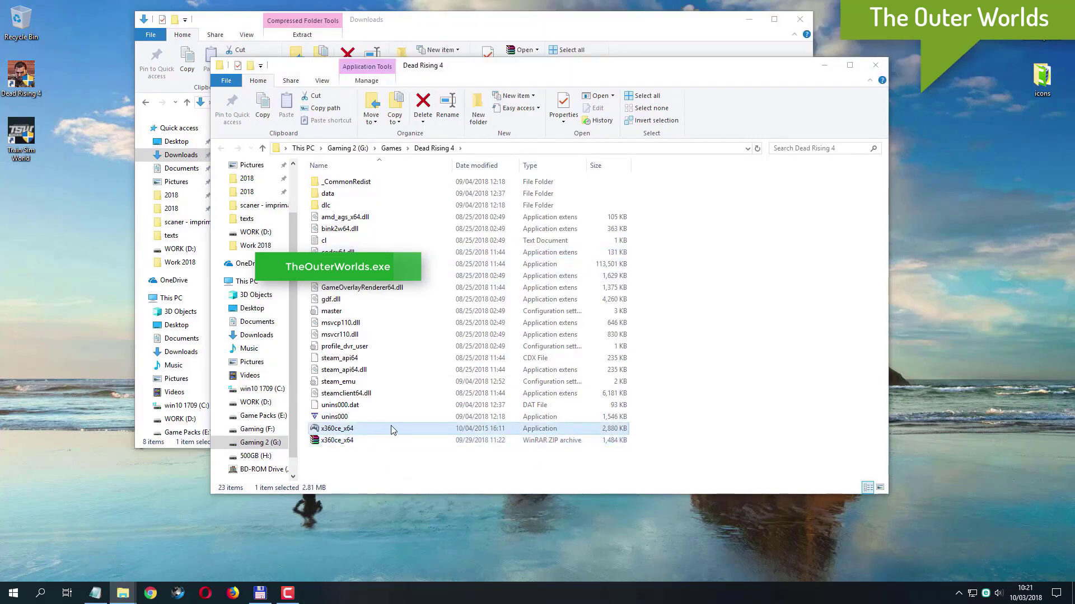
pyautogui.doubleClick(338, 429)
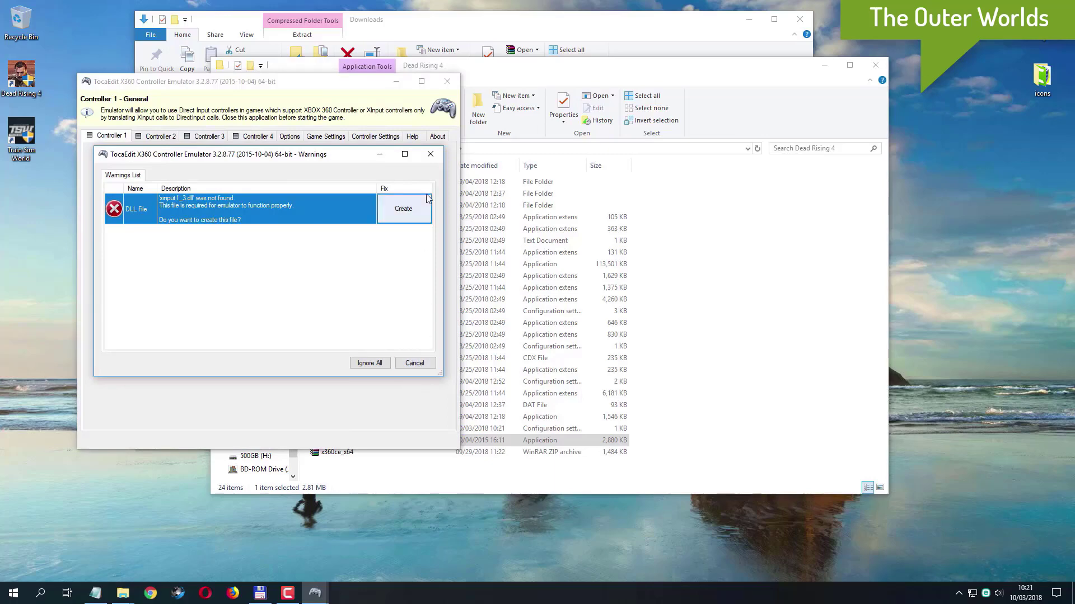
pyautogui.click(408, 213)
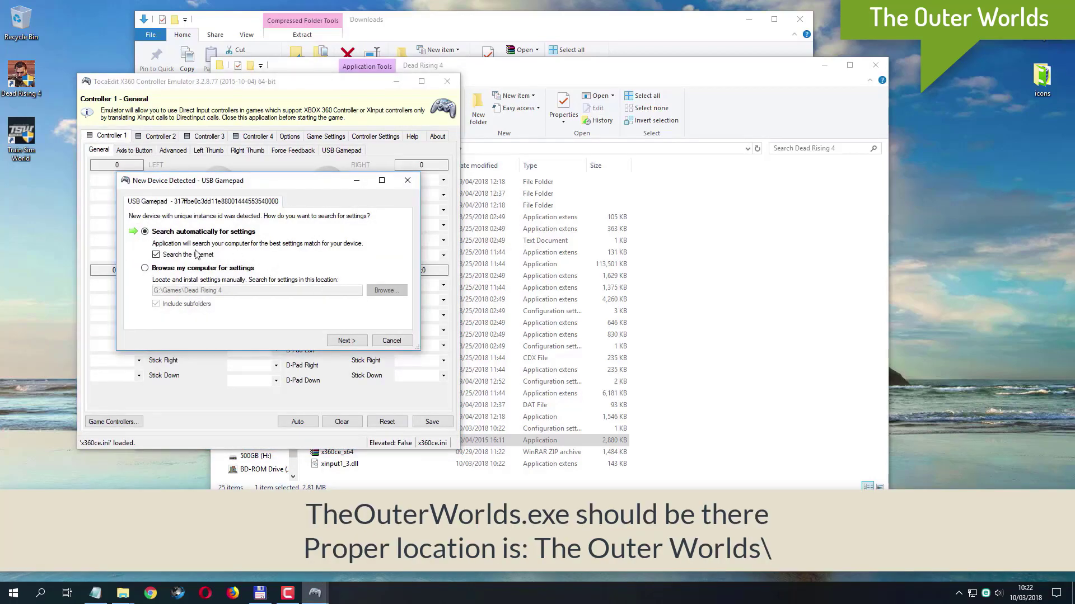
# - Load the USB gamepad's settings with an automatic internet search, allowing the emulator's outbound traffic through a permanent firewall rule
pyautogui.click(358, 343)
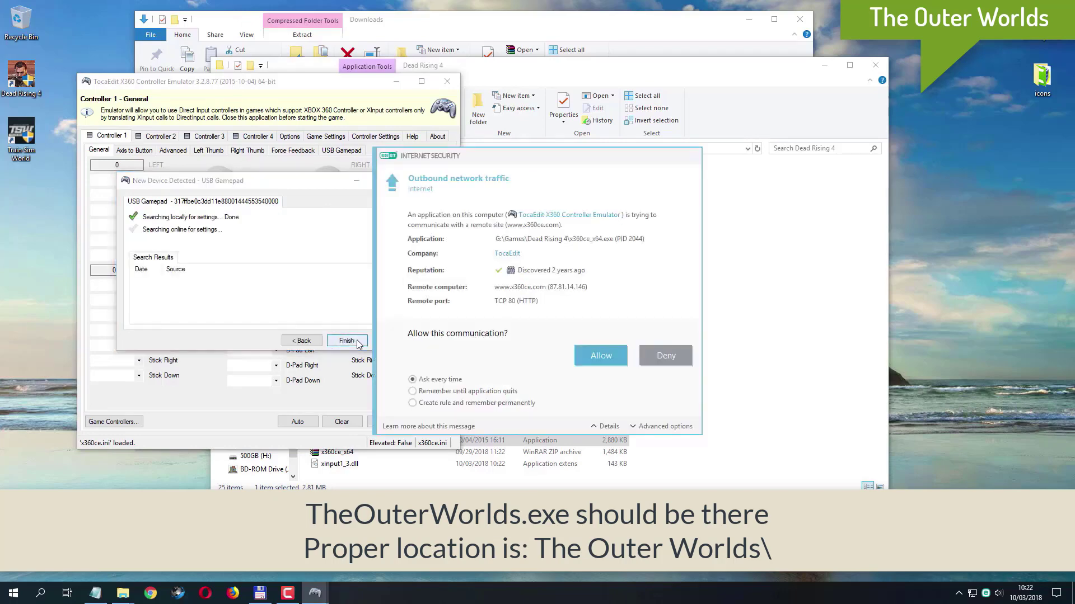
pyautogui.click(457, 403)
pyautogui.click(599, 357)
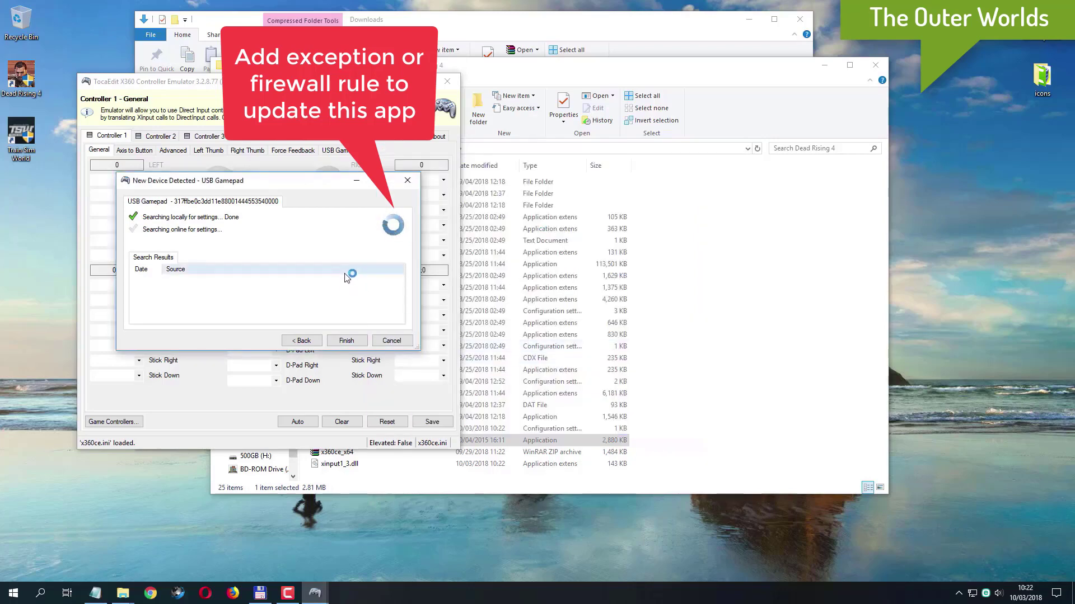
pyautogui.click(347, 341)
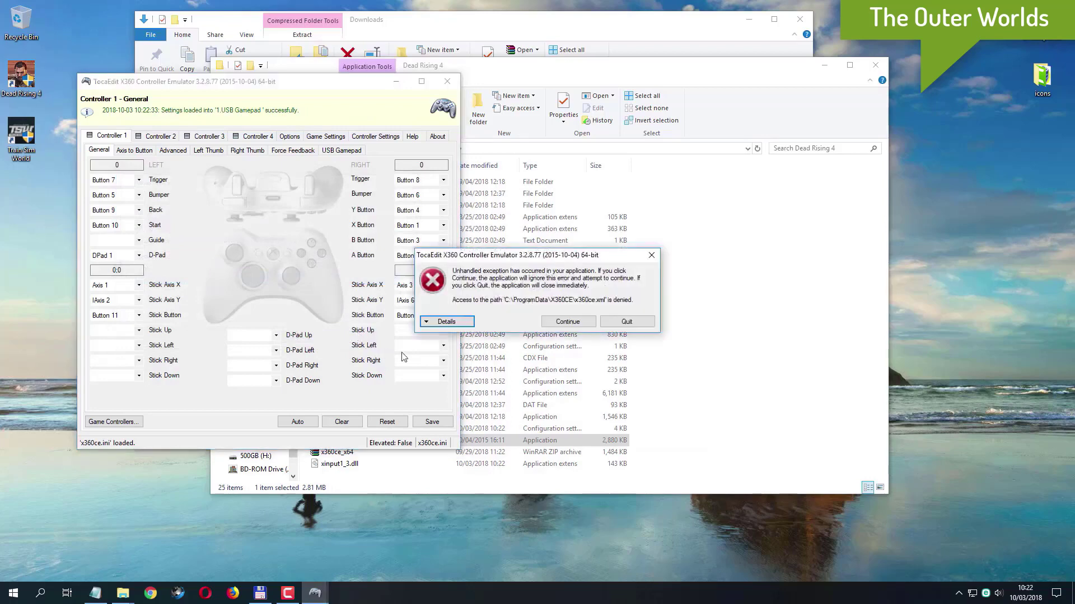
pyautogui.click(576, 324)
# - Try to save the Controller 1 settings, continue past the access exception and close the emulator
pyautogui.moveTo(179, 82); pyautogui.dragTo(457, 78)
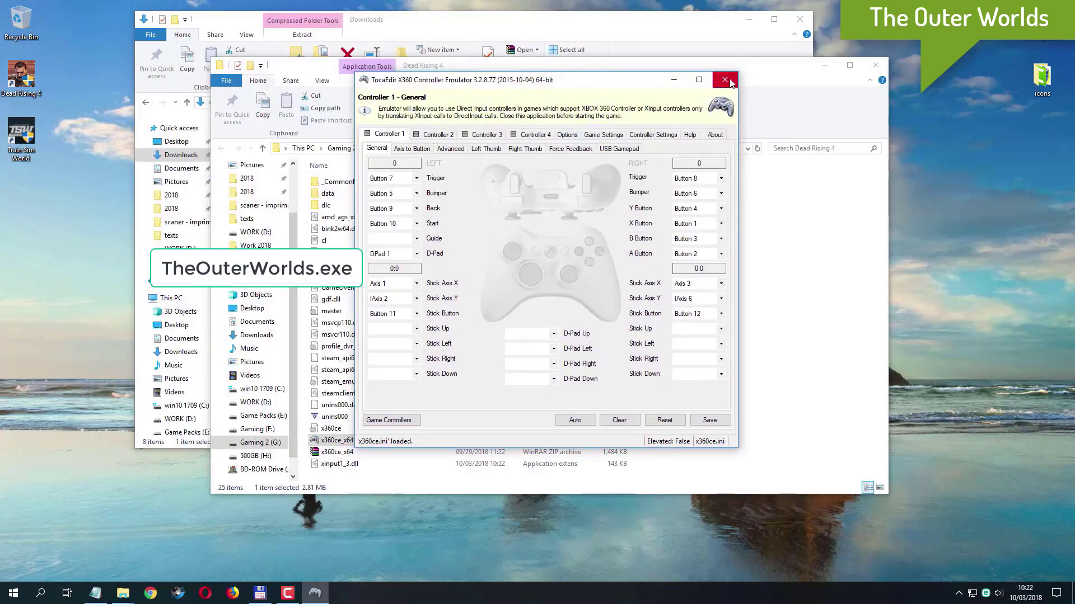
pyautogui.click(719, 423)
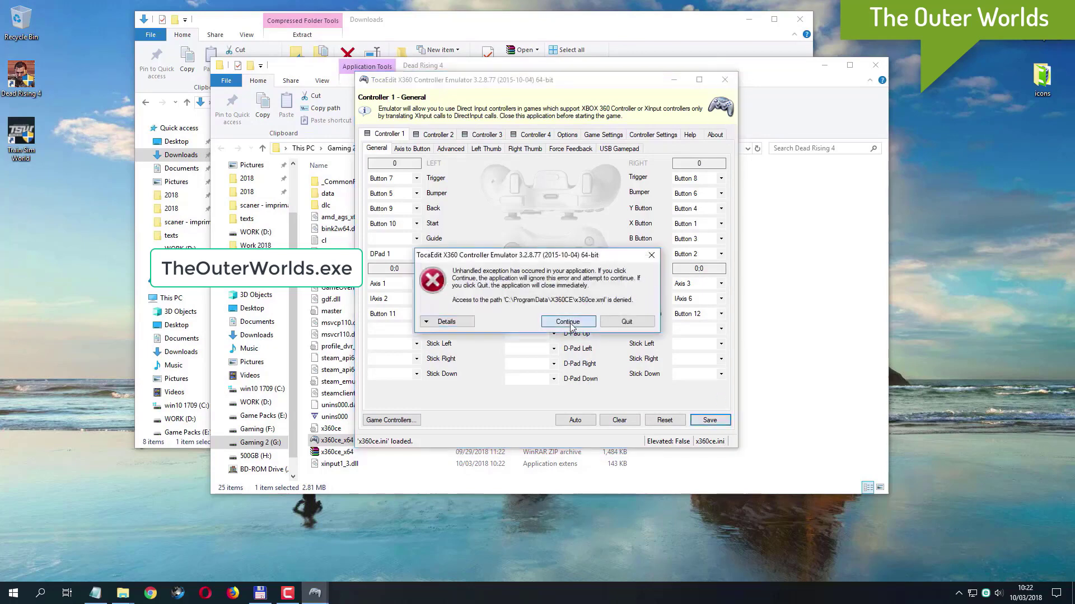
pyautogui.click(571, 324)
pyautogui.click(725, 80)
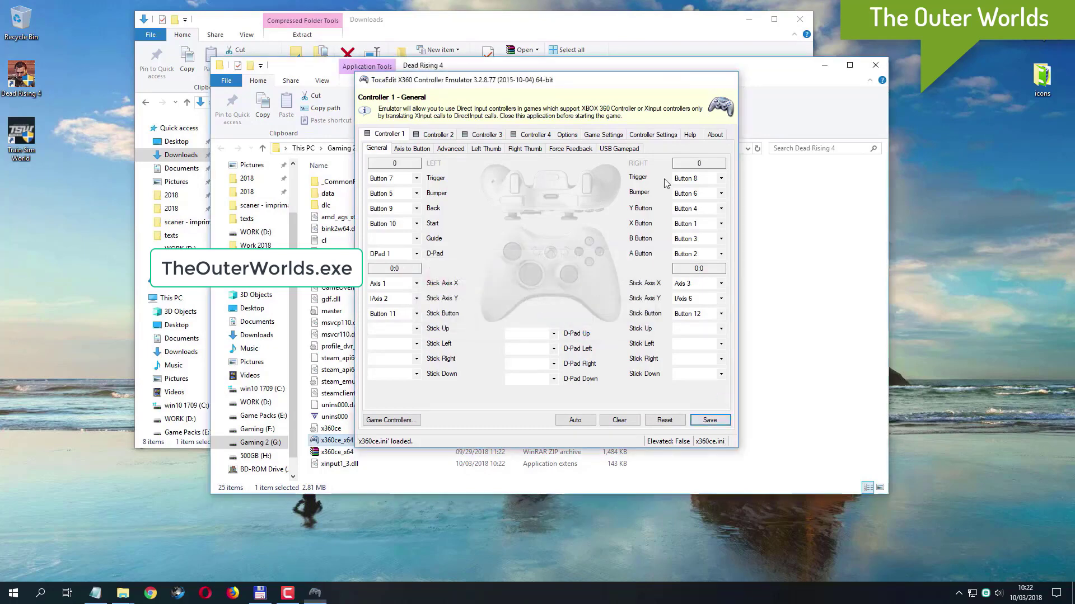
# - Run the x360ce_x64 application as administrator and move its window to the middle of the screen
pyautogui.rightClick(351, 442)
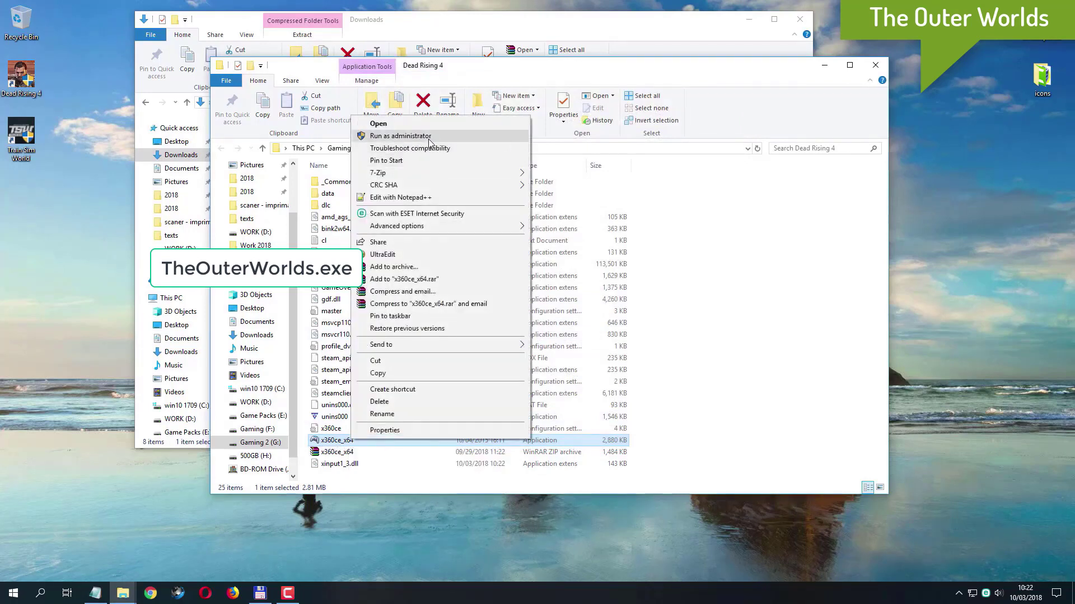
pyautogui.click(429, 137)
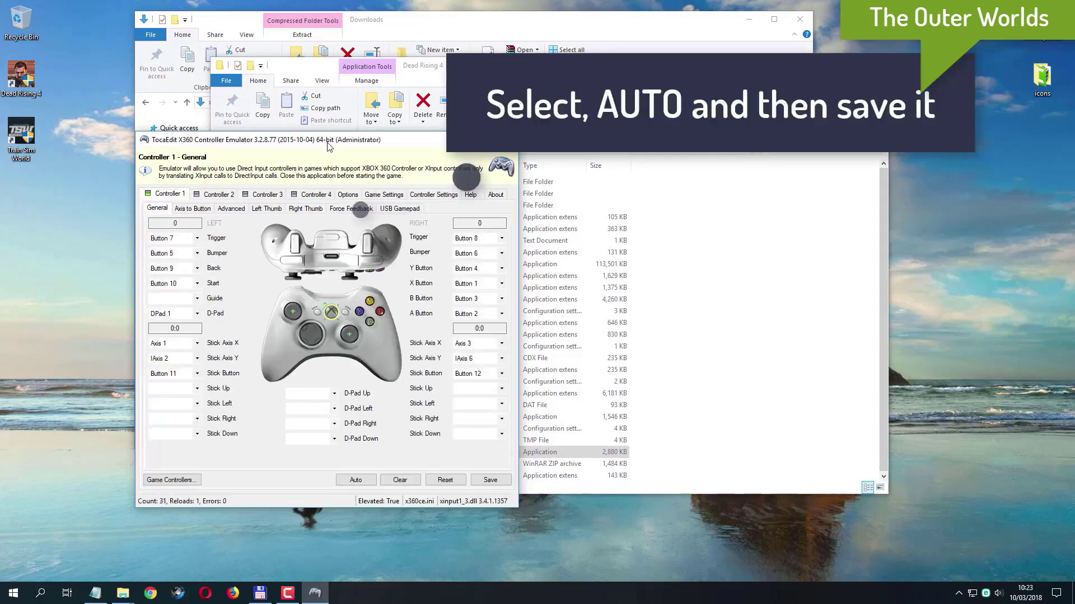
pyautogui.moveTo(328, 140); pyautogui.dragTo(477, 124)
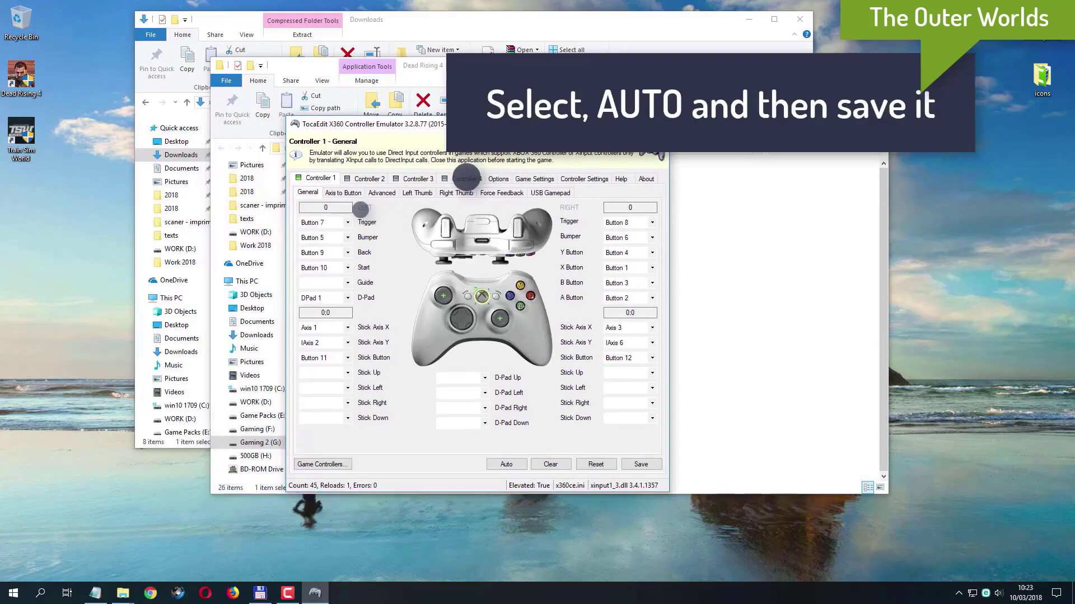
# - Fill all Controller 1 settings automatically, save them and close the emulator
pyautogui.click(512, 468)
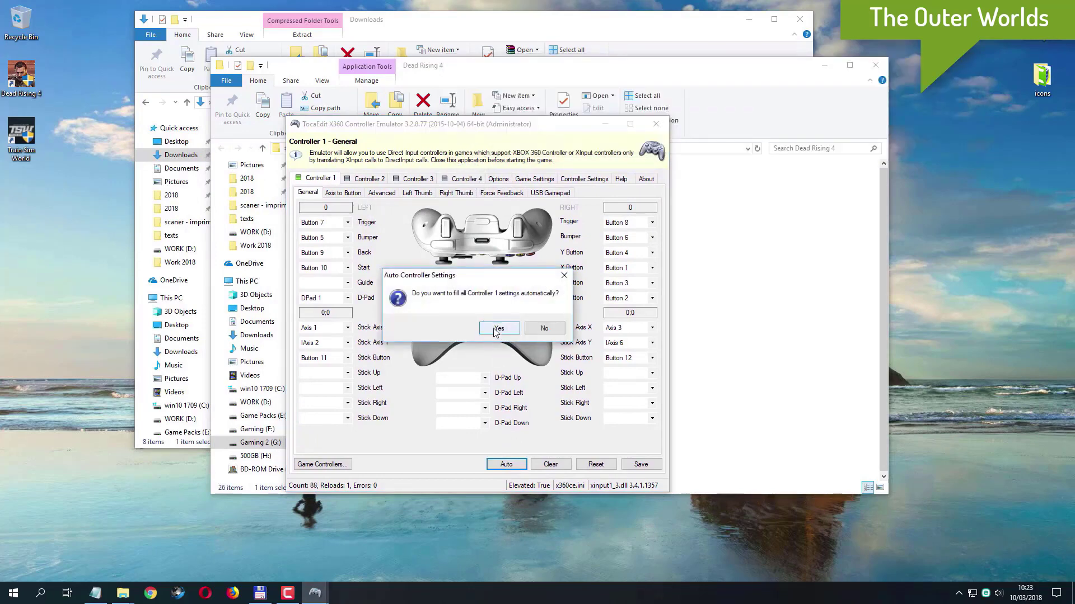
pyautogui.click(498, 329)
pyautogui.click(624, 466)
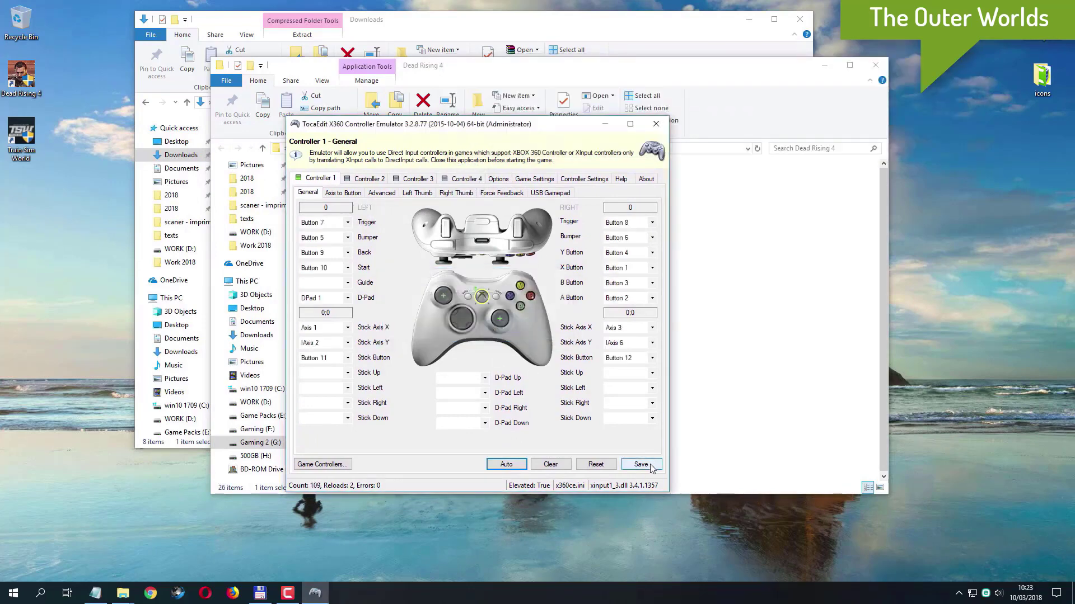
pyautogui.click(658, 126)
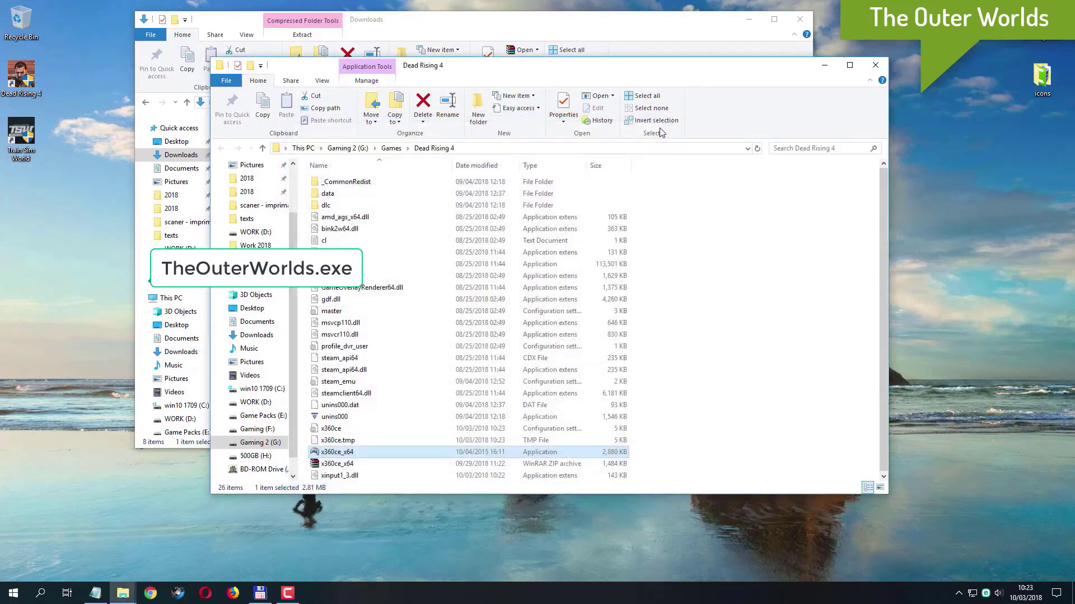
# - Launch the deadrising4 game application from the Dead Rising 4 folder
pyautogui.click(395, 264)
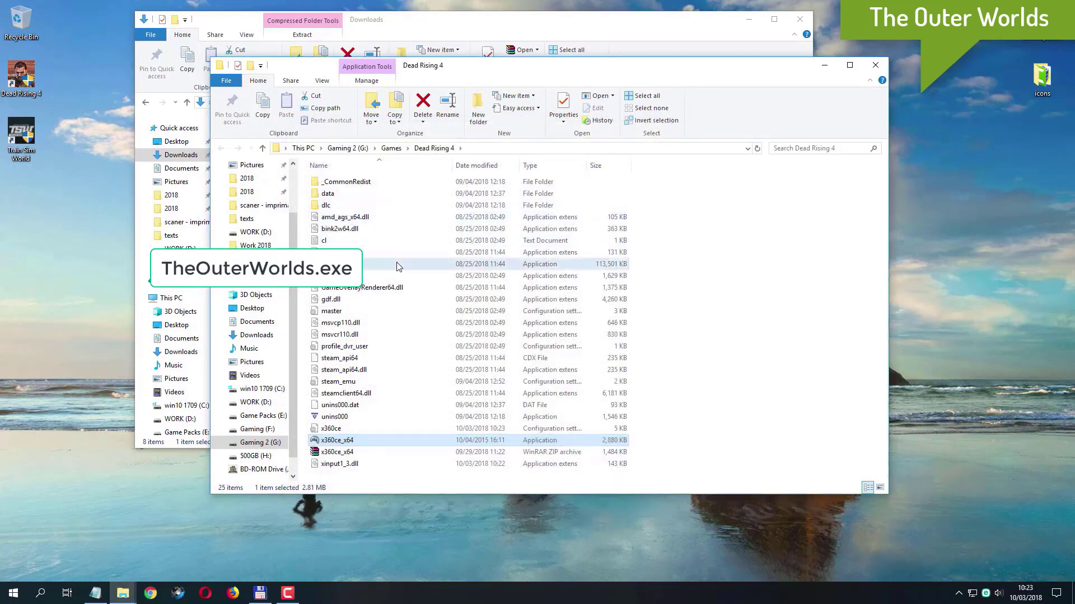
pyautogui.doubleClick(540, 268)
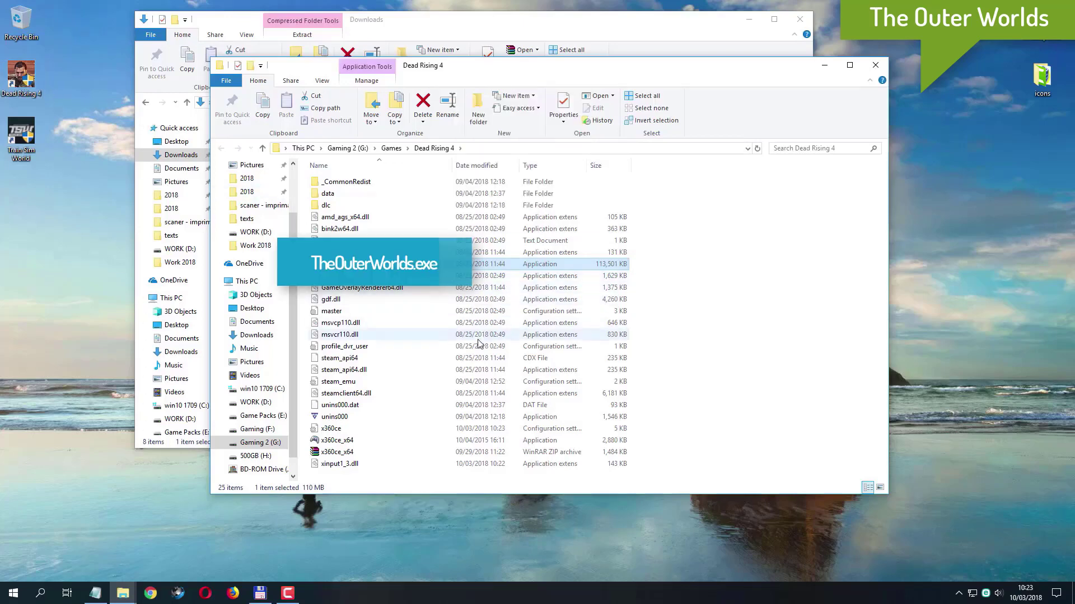
# - Run x360ce_x64 as administrator and enable the DI hook mask in the game settings of x360ce_x64.exe
pyautogui.click(390, 442)
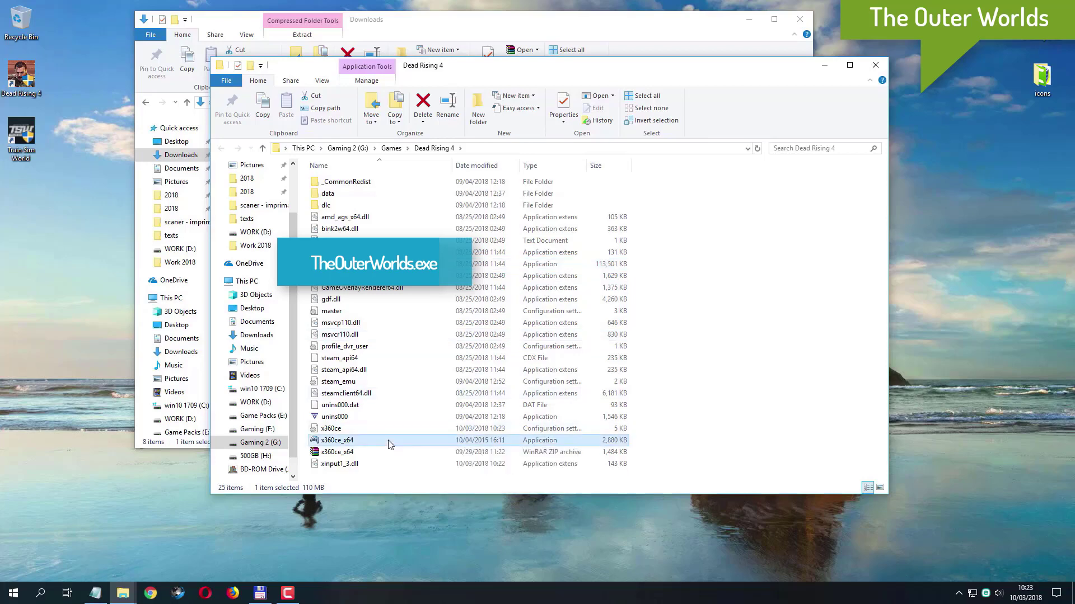
pyautogui.rightClick(390, 443)
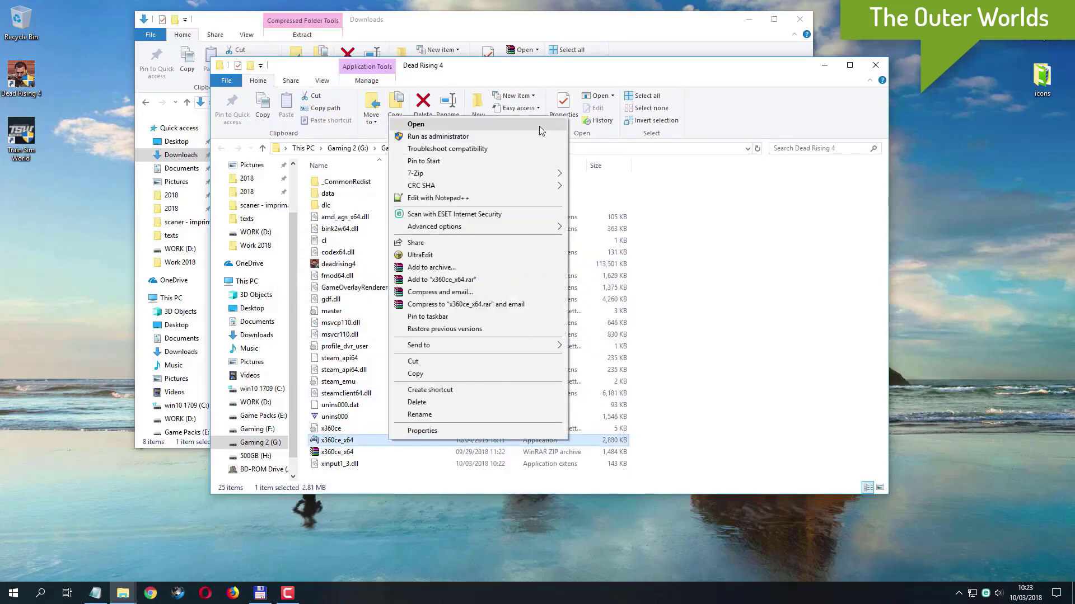
pyautogui.click(506, 136)
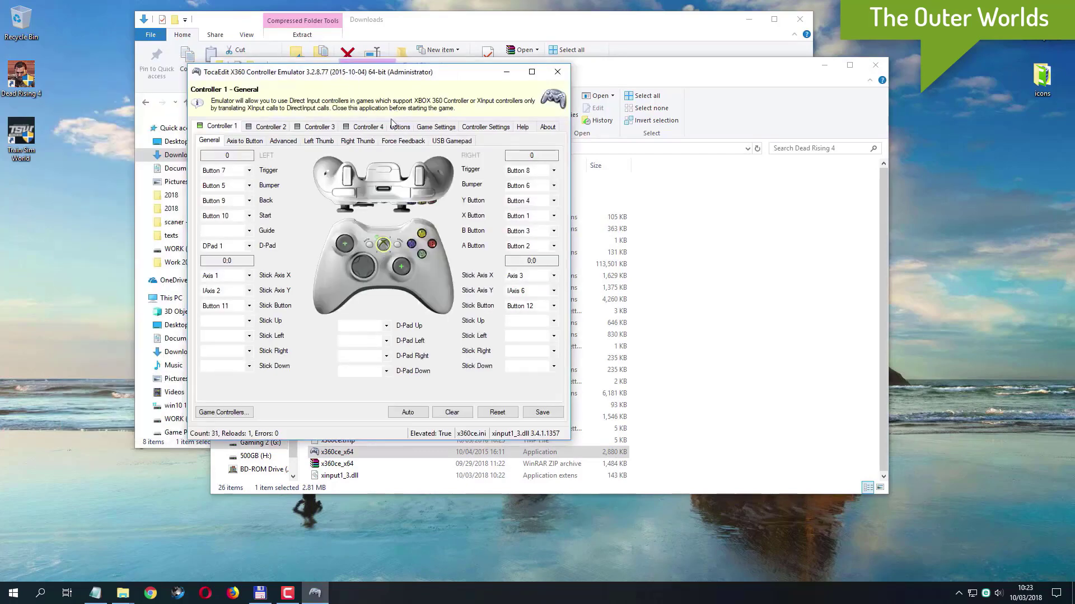
pyautogui.click(444, 128)
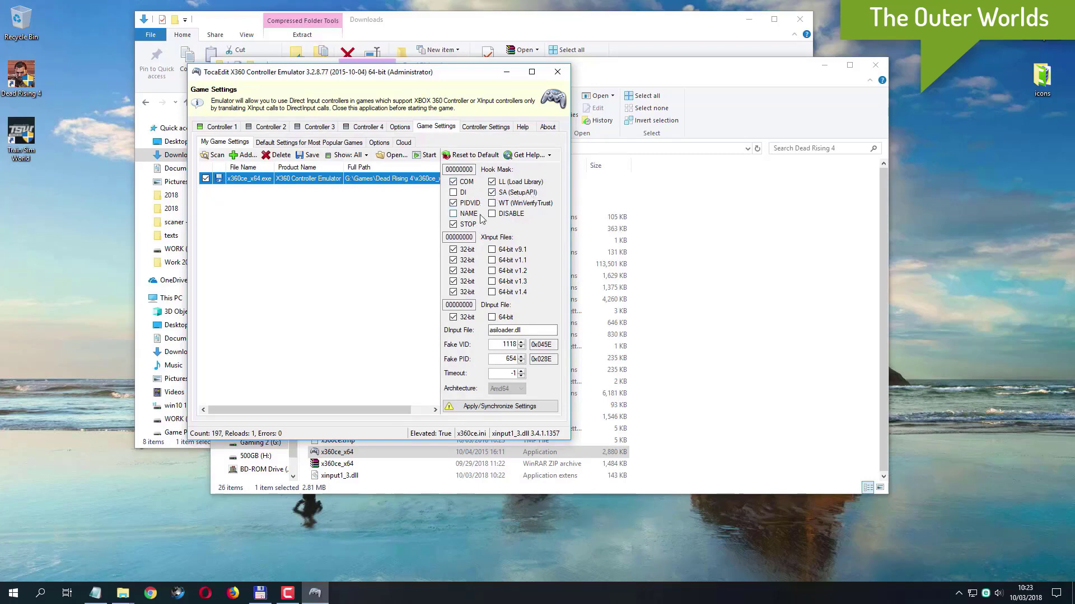
pyautogui.click(461, 194)
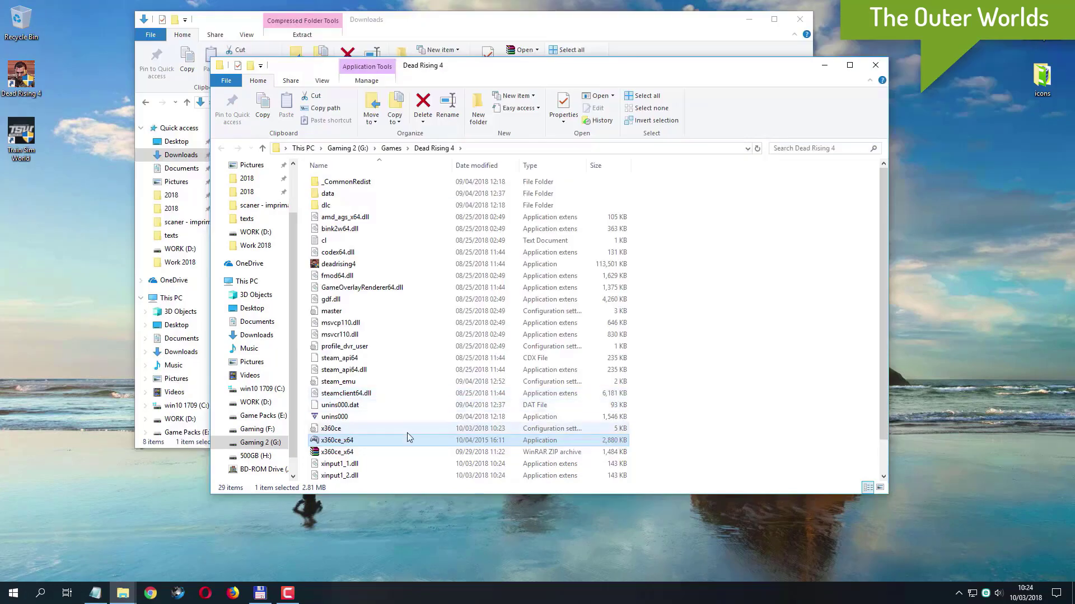
# - Run x360ce_x64 as administrator again and open its game settings
pyautogui.rightClick(398, 440)
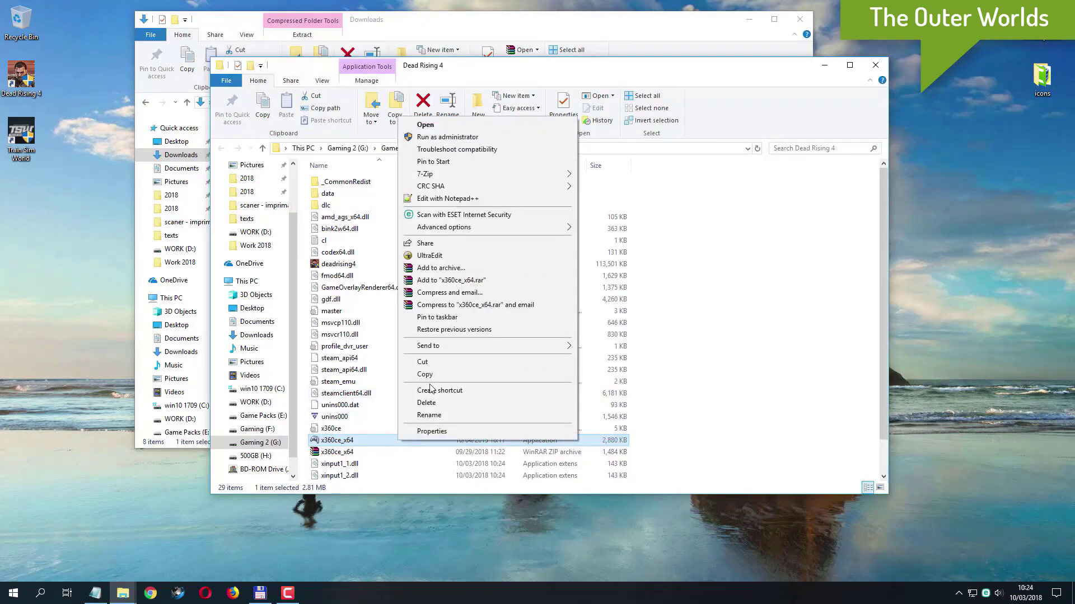
pyautogui.click(472, 142)
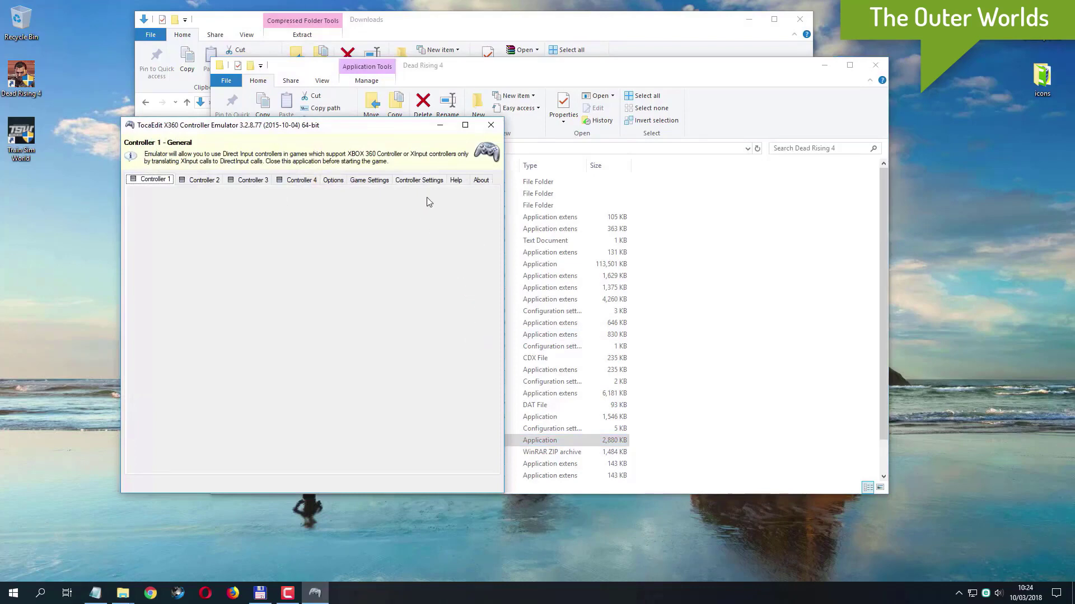
pyautogui.click(384, 181)
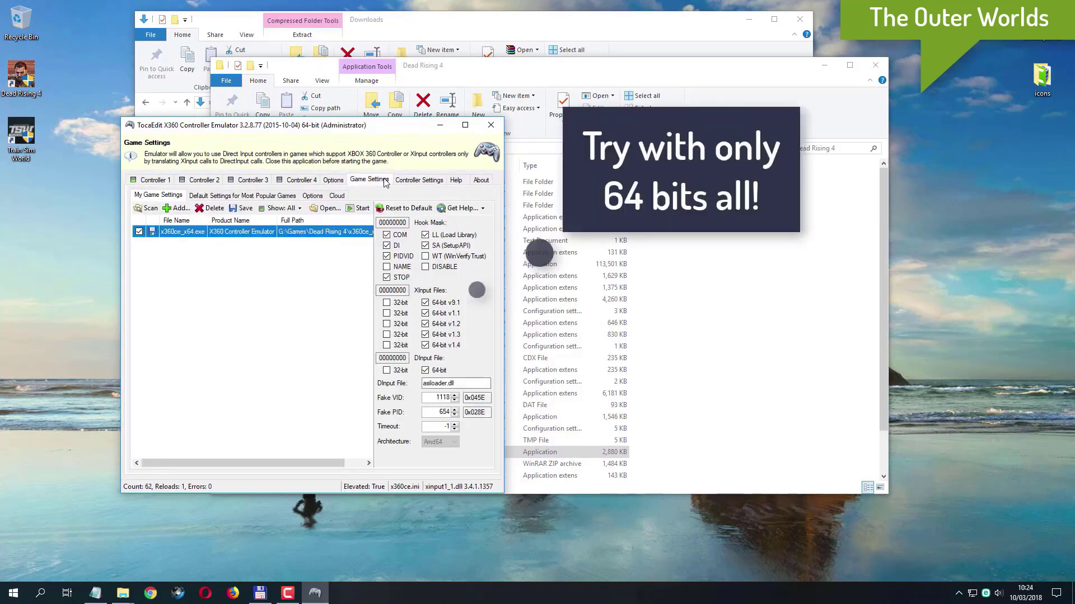
# - Disable the STOP, PIDVID, DI, COM, SA (SetupAPI) and LL (Load Library) hook masks for x360ce_x64.exe
pyautogui.click(398, 277)
pyautogui.click(398, 257)
pyautogui.click(398, 246)
pyautogui.click(399, 235)
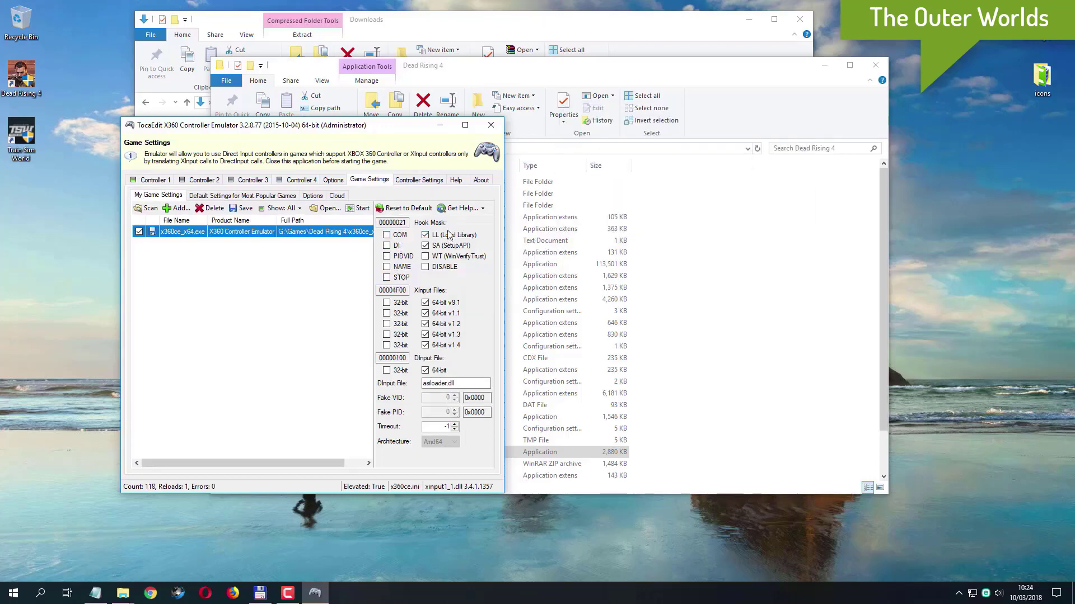
pyautogui.click(445, 246)
pyautogui.click(446, 236)
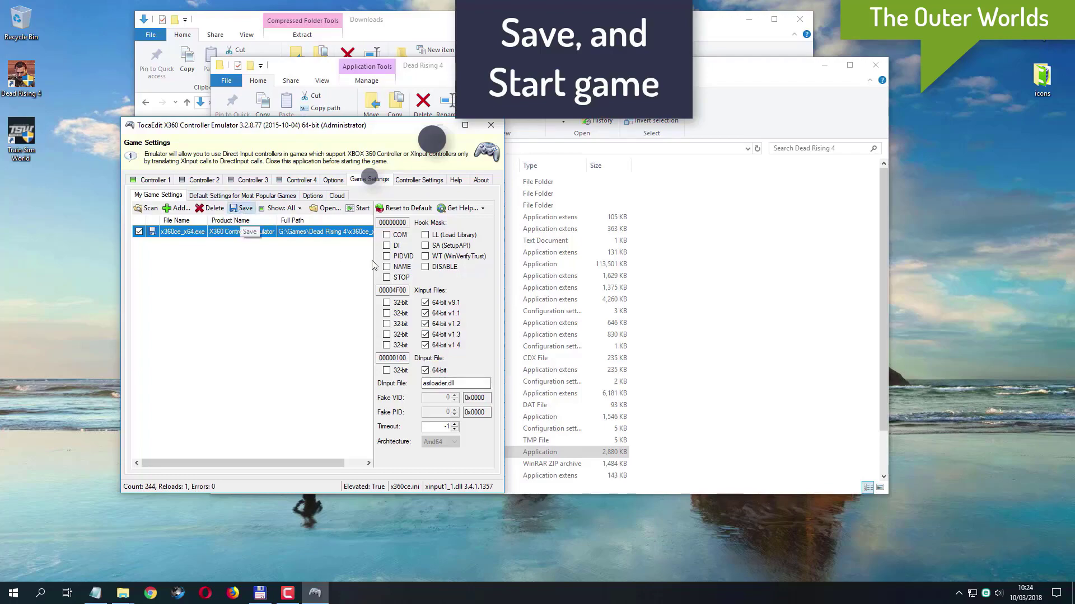
# - Save the game settings, start the game from the emulator and close the emulator window
pyautogui.click(242, 208)
pyautogui.click(358, 208)
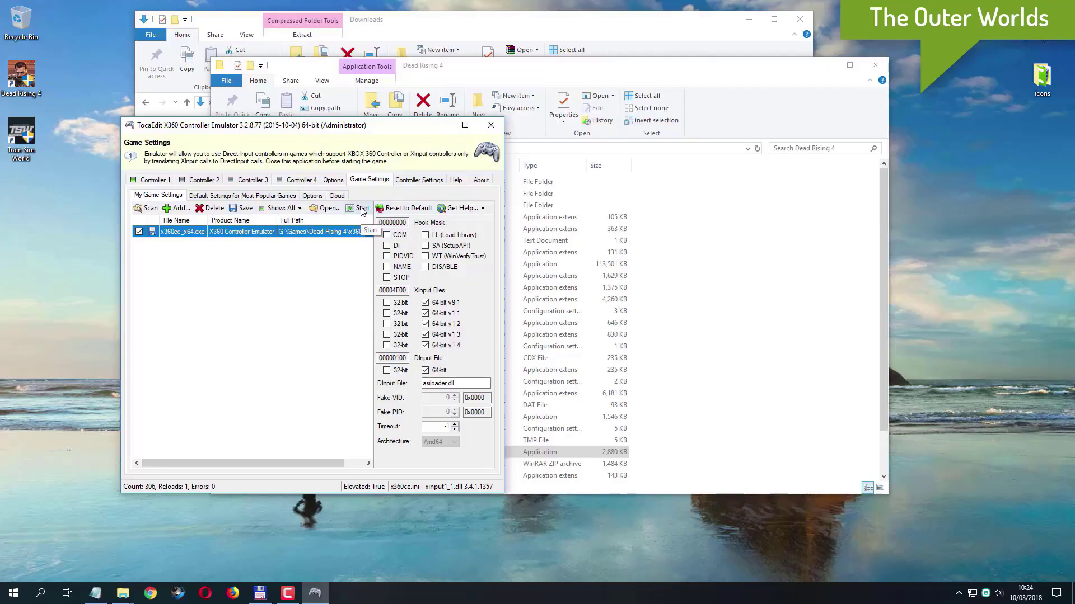
pyautogui.moveTo(369, 126); pyautogui.dragTo(527, 112)
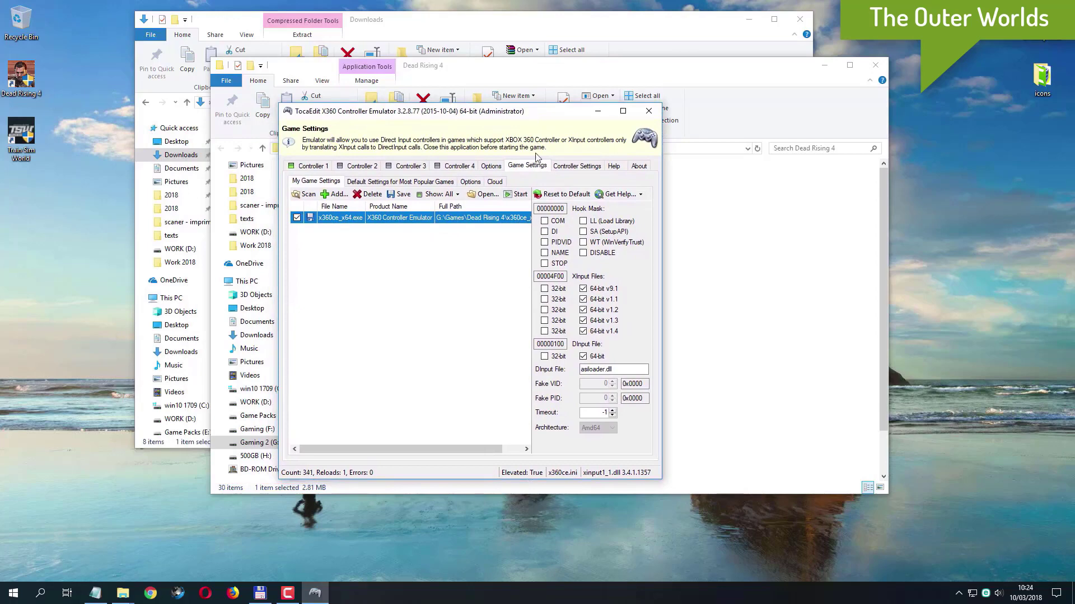
pyautogui.click(649, 111)
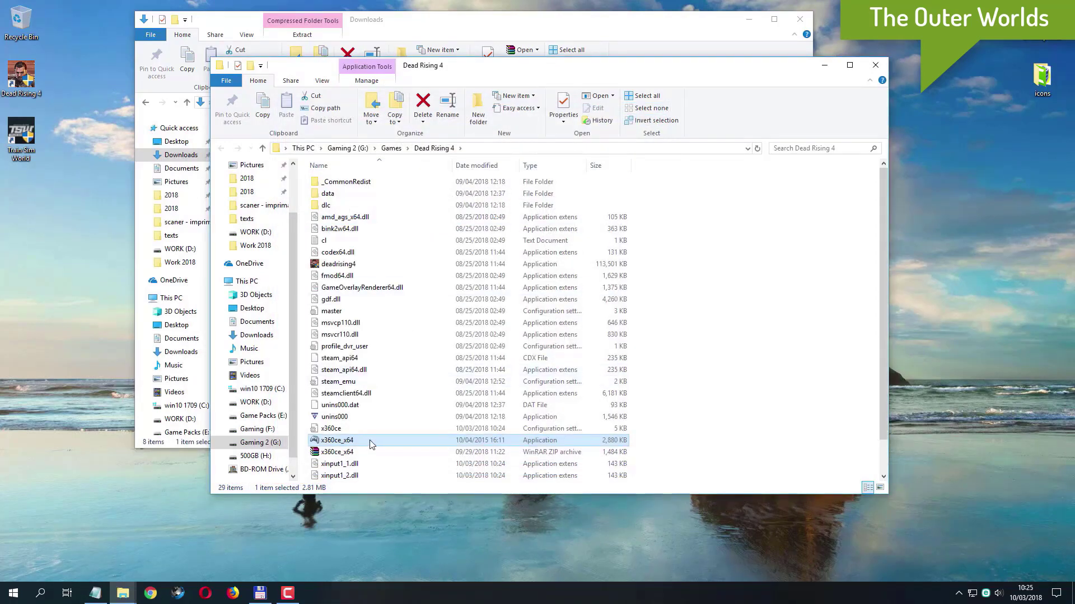
# - Reopen x360ce_x64 with administrator rights and move its window to the middle of the screen
pyautogui.rightClick(371, 441)
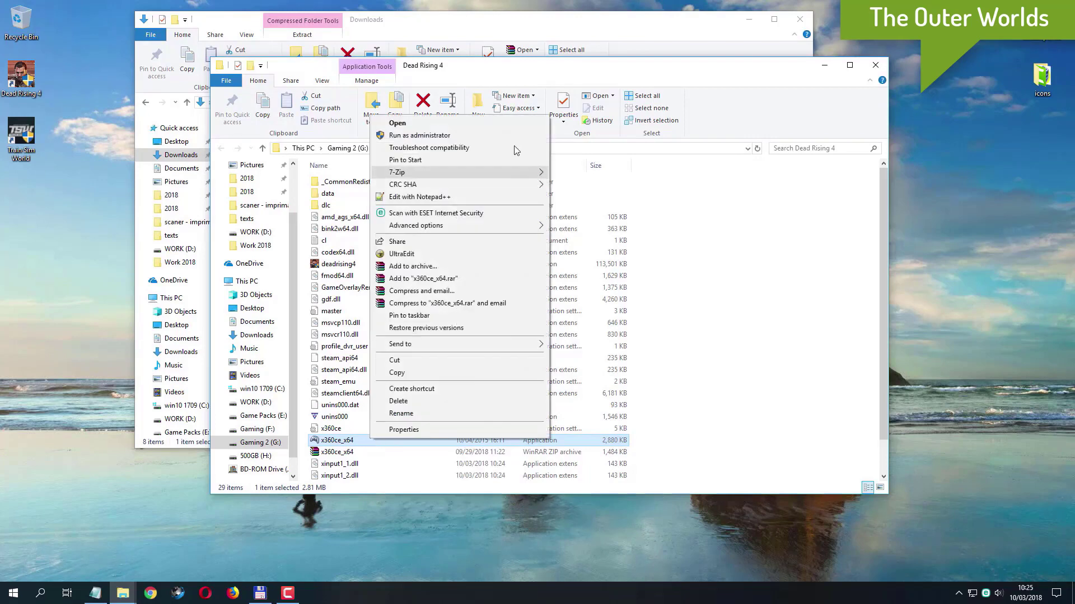
pyautogui.click(499, 135)
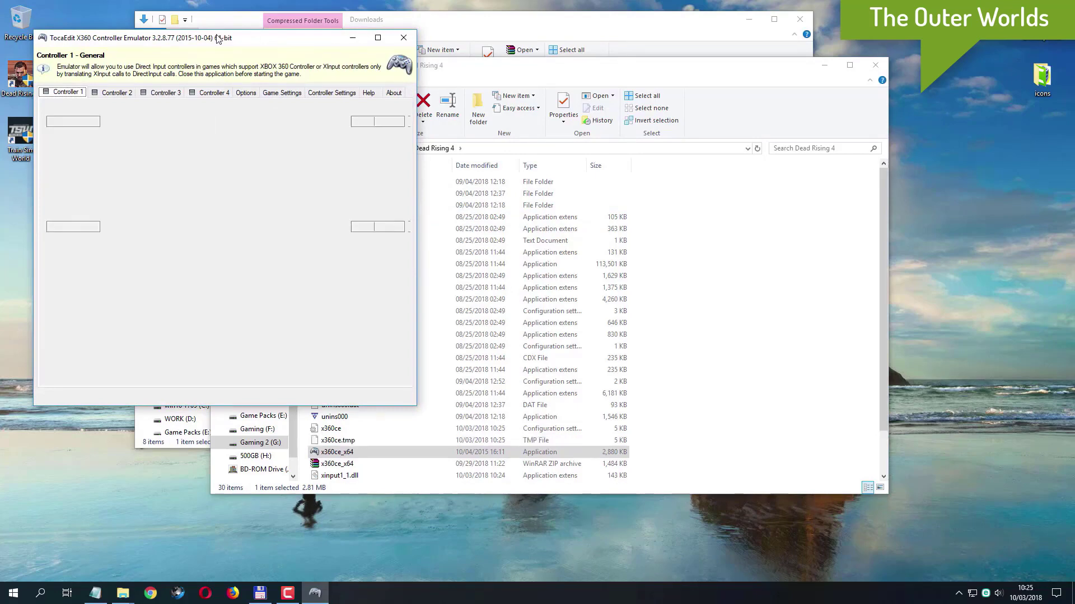
pyautogui.moveTo(217, 38); pyautogui.dragTo(437, 95)
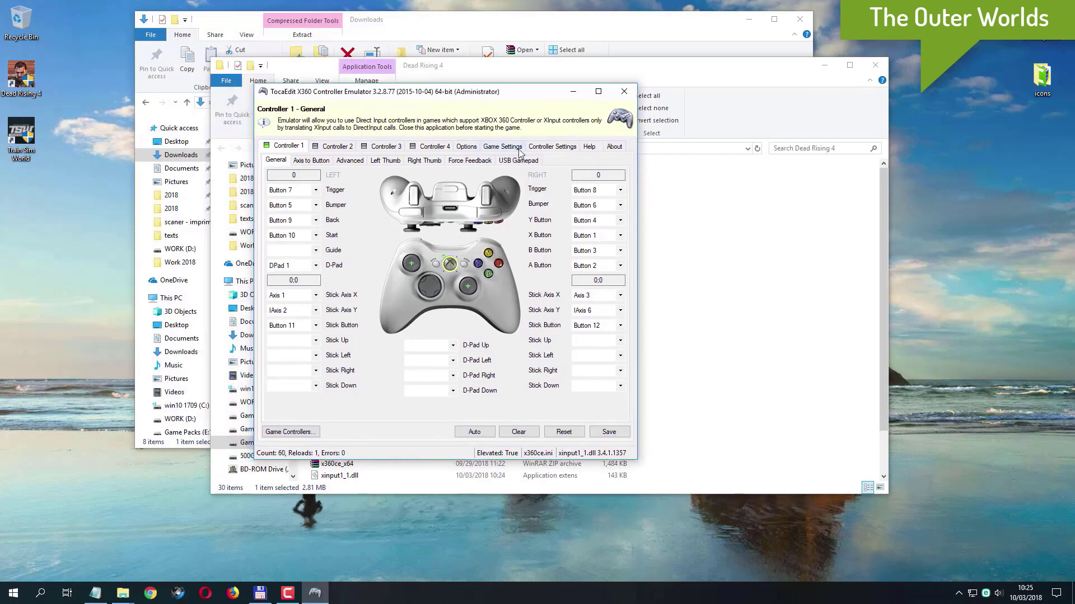
# - Load the most popular XBOX 360 Controller for Windows settings into the USB Gamepad and save them for deadrising4.exe: Dead Rising 4
pyautogui.click(543, 146)
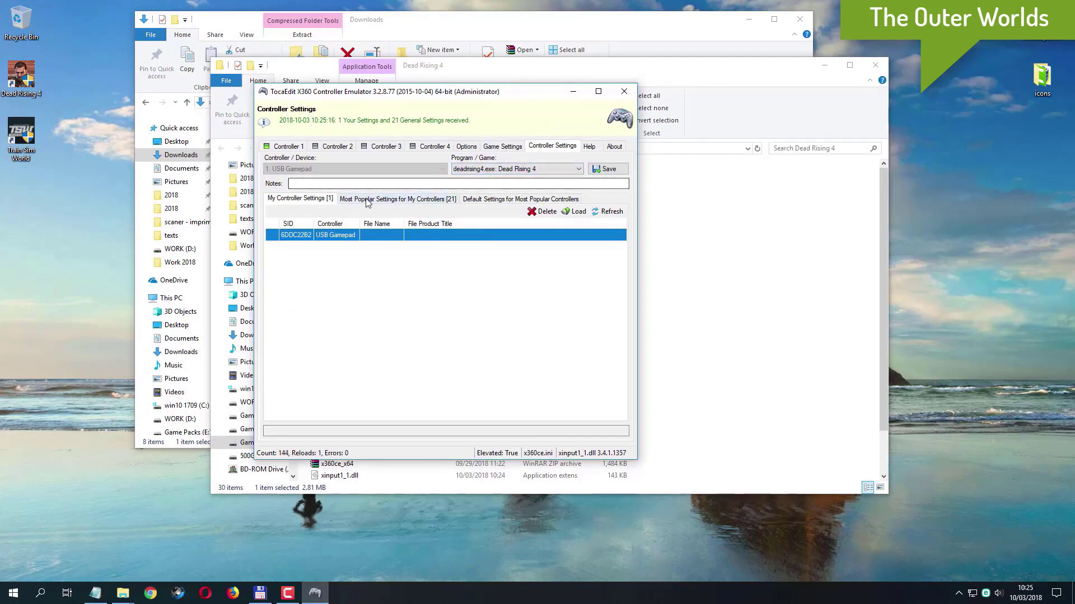
pyautogui.click(582, 169)
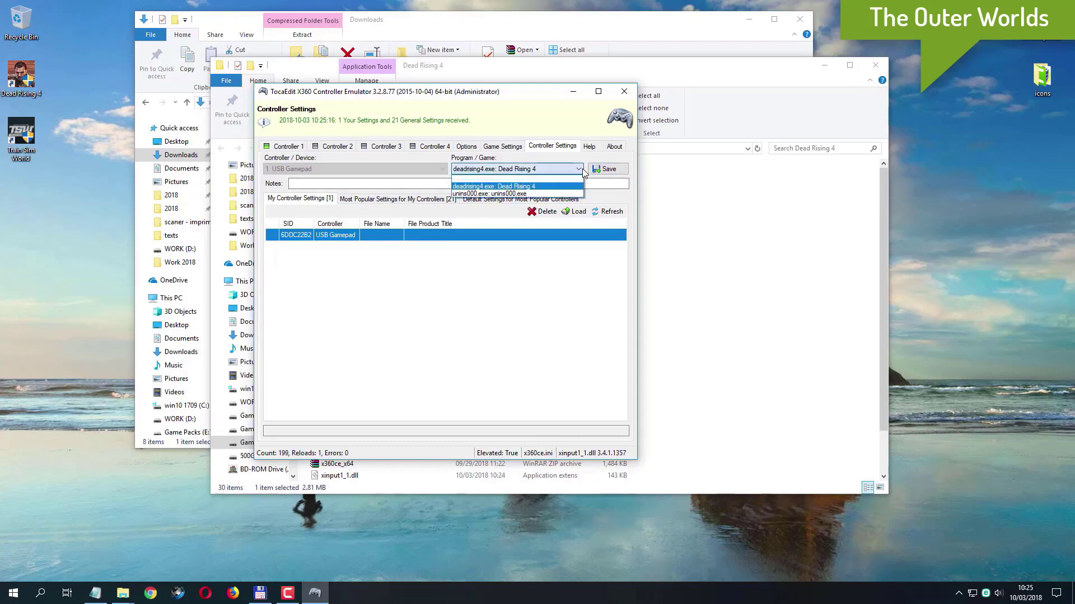
pyautogui.click(582, 169)
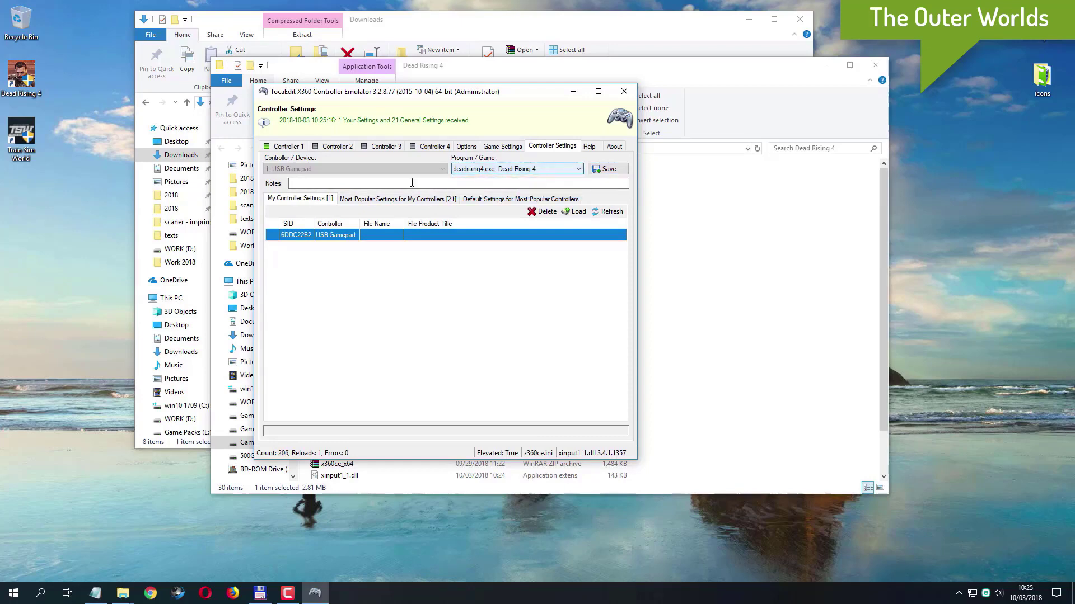
pyautogui.click(372, 201)
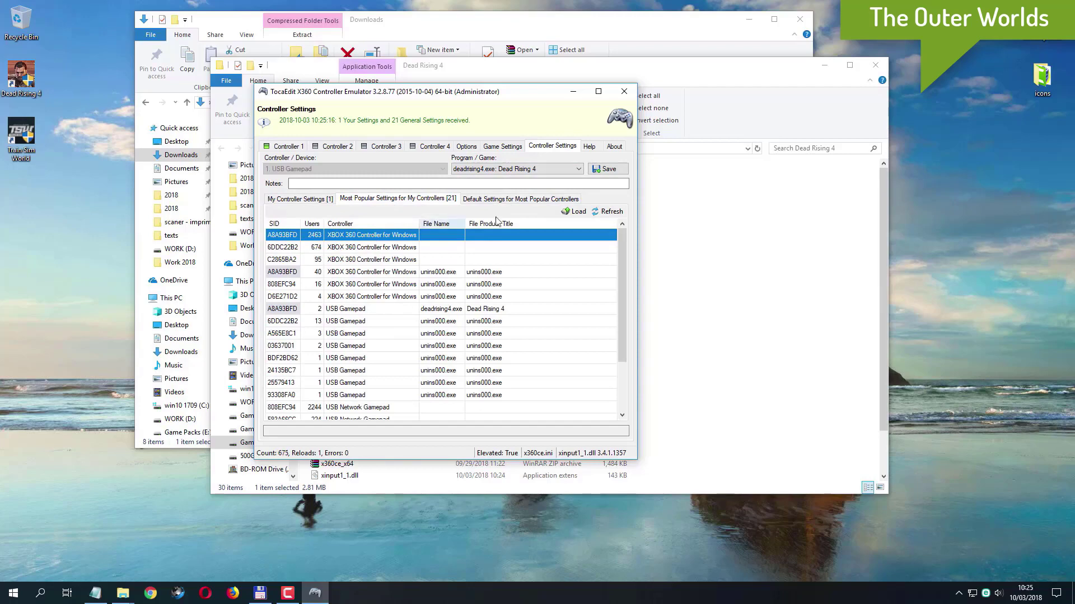
pyautogui.click(571, 213)
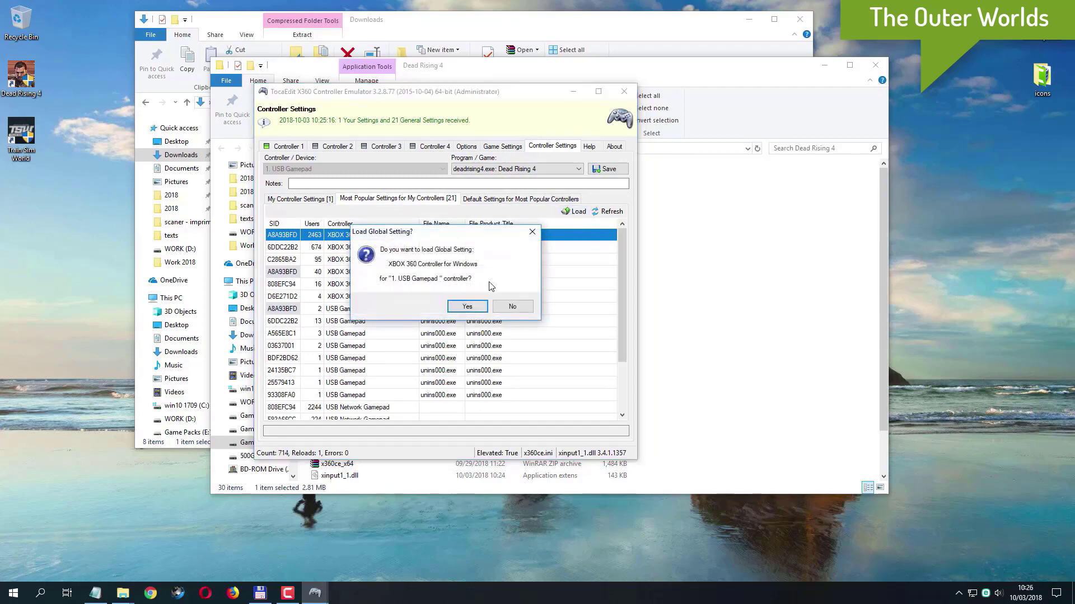
pyautogui.click(467, 307)
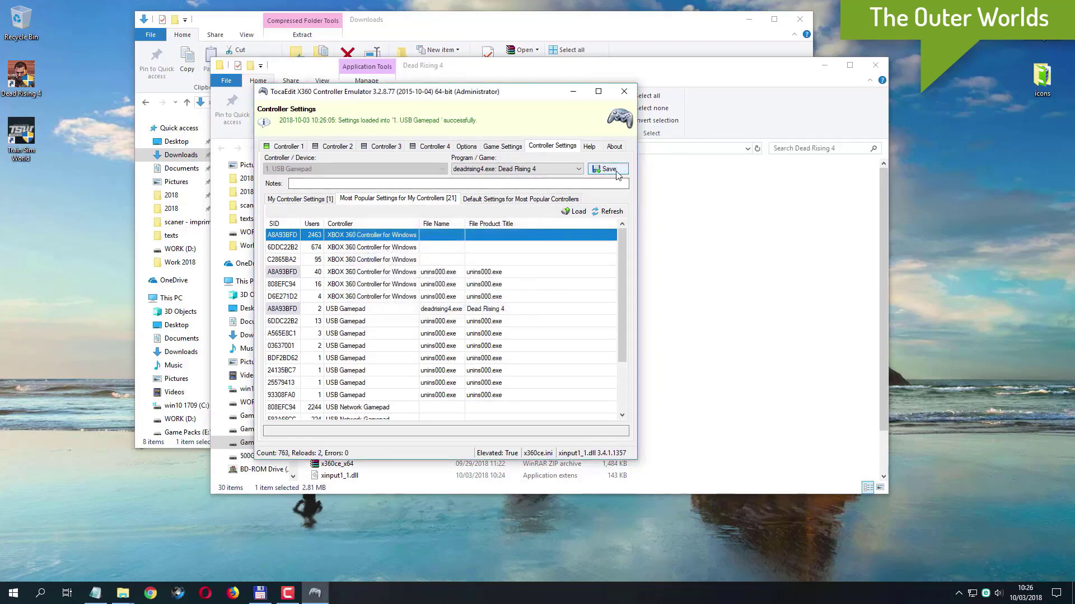
pyautogui.click(616, 171)
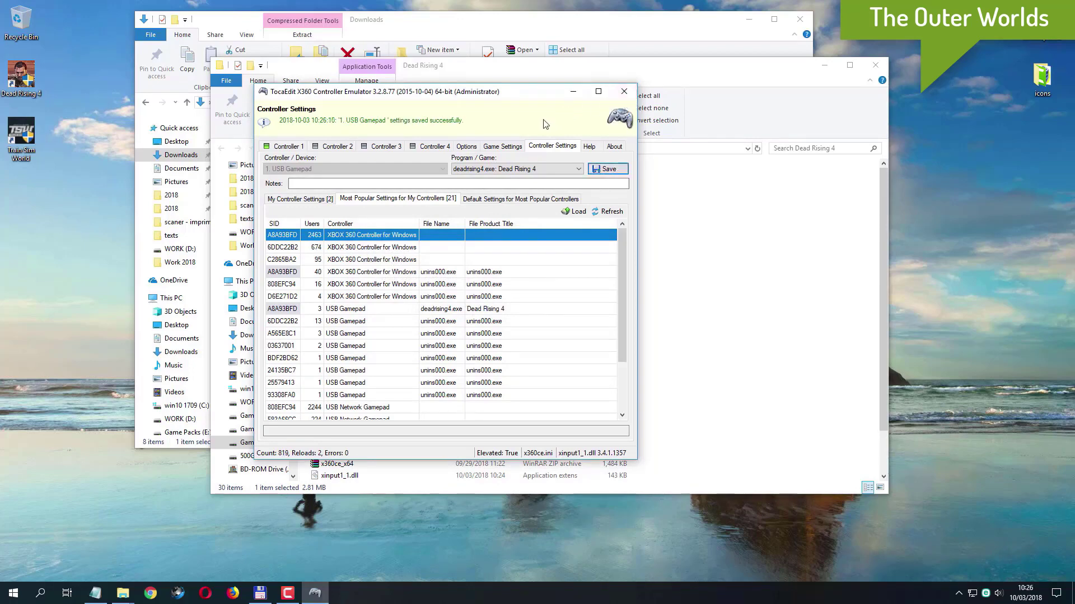
# - Restart x360ce_x64 from the Dead Rising 4 folder with administrator rights and open its game settings
pyautogui.click(493, 147)
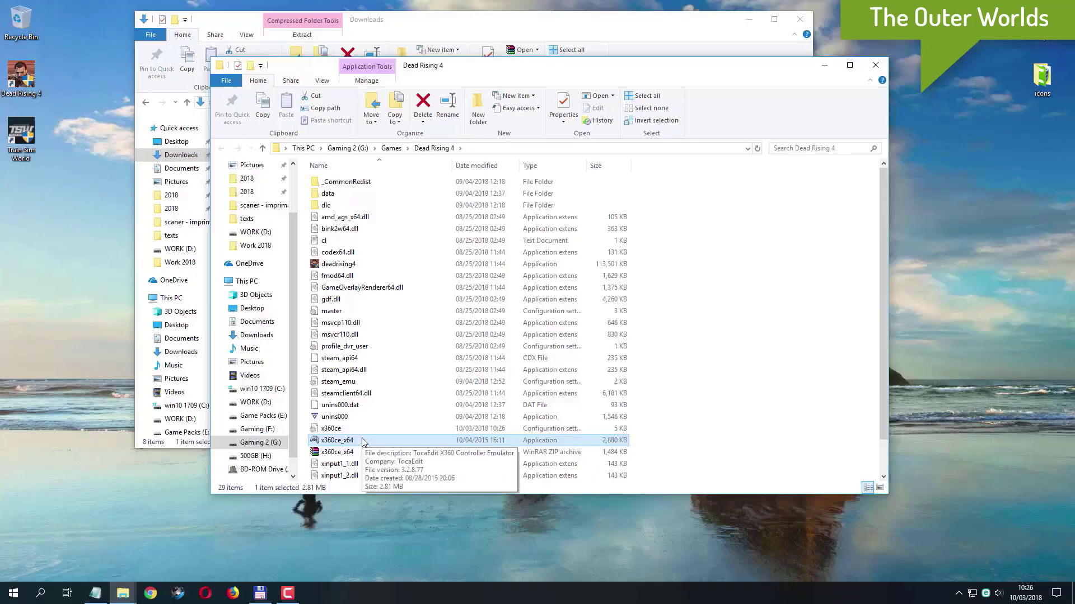
pyautogui.rightClick(363, 441)
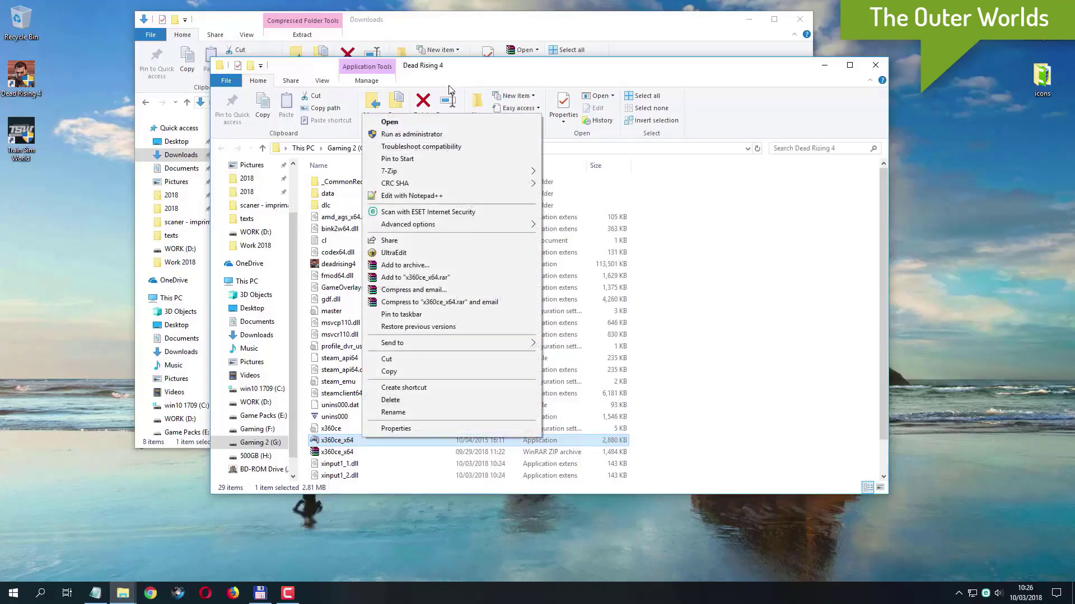
pyautogui.click(427, 135)
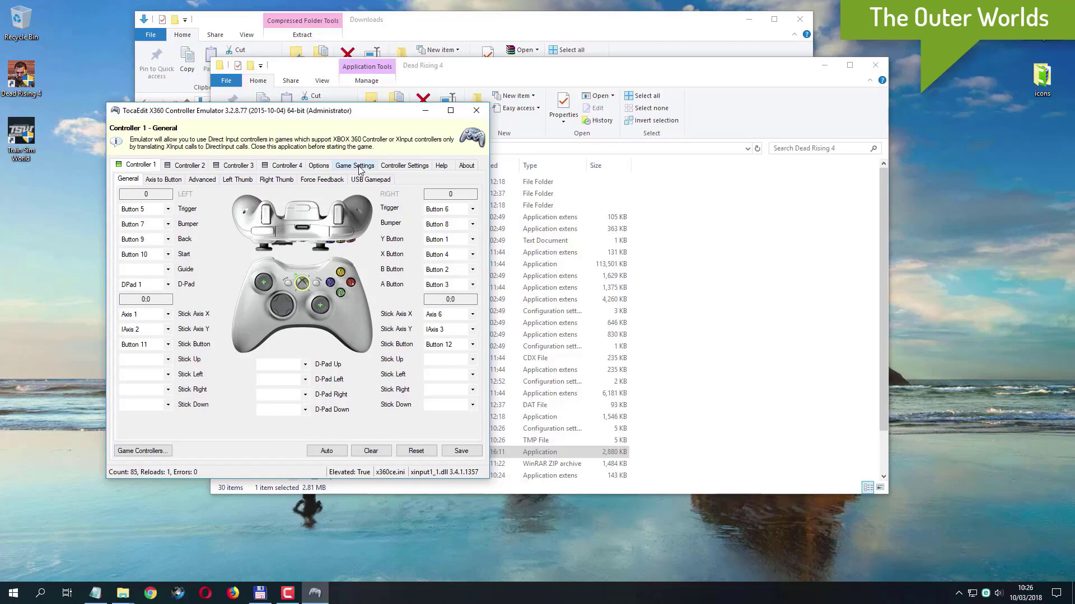
pyautogui.click(359, 166)
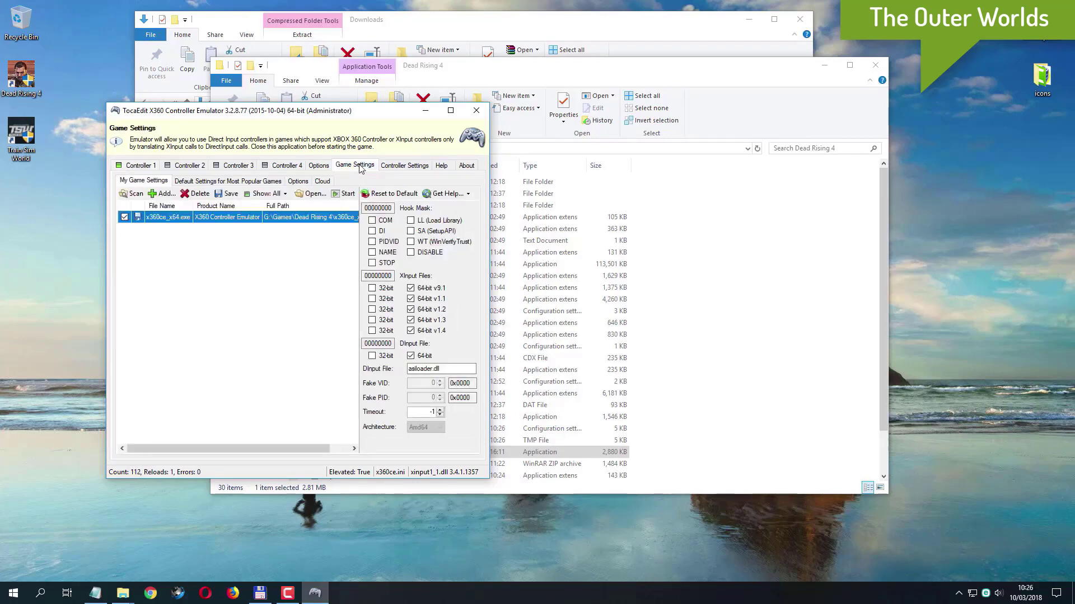
# - Switch all XInput files and the DInput file of x360ce_x64.exe from 64-bit to 32-bit
pyautogui.click(371, 288)
pyautogui.click(373, 300)
pyautogui.click(371, 319)
pyautogui.click(371, 330)
pyautogui.click(372, 355)
# - Enable the COM, DI, PIDVID, NAME, LL (Load Library), SA (SetupAPI) and WT (WinVerifyTrust) hook masks, save the settings and close the emulator
pyautogui.click(385, 220)
pyautogui.click(384, 231)
pyautogui.click(385, 242)
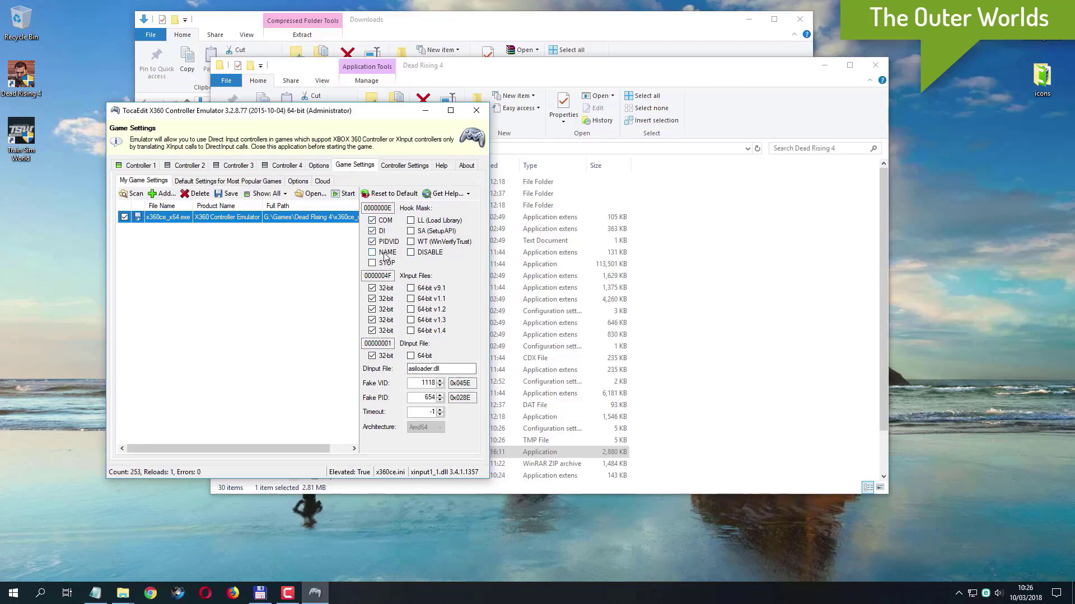
pyautogui.click(385, 254)
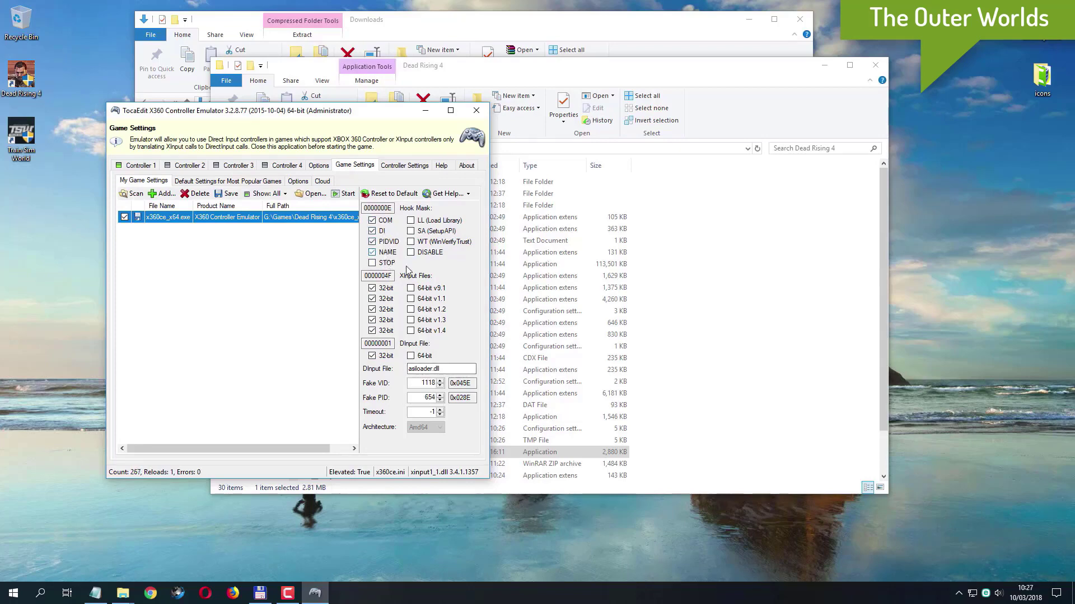
pyautogui.click(433, 222)
pyautogui.click(432, 234)
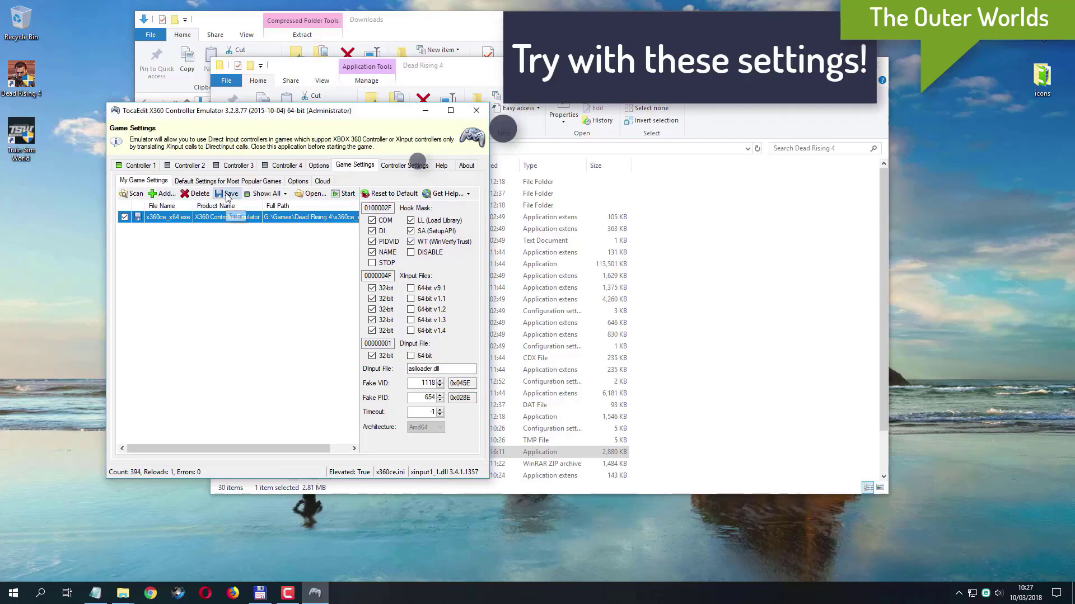
pyautogui.click(476, 111)
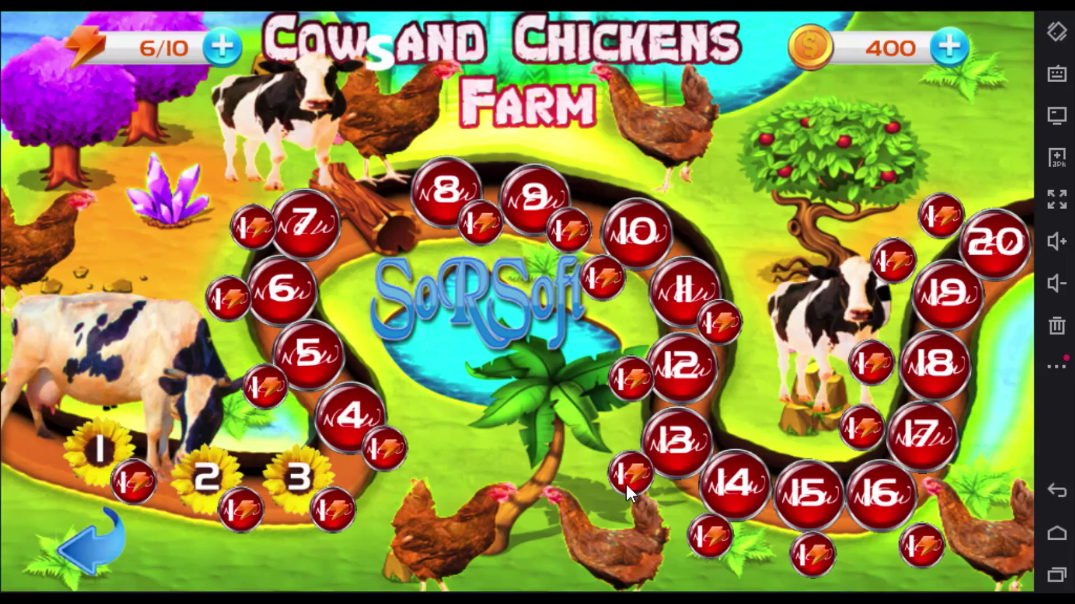
pyautogui.click(309, 487)
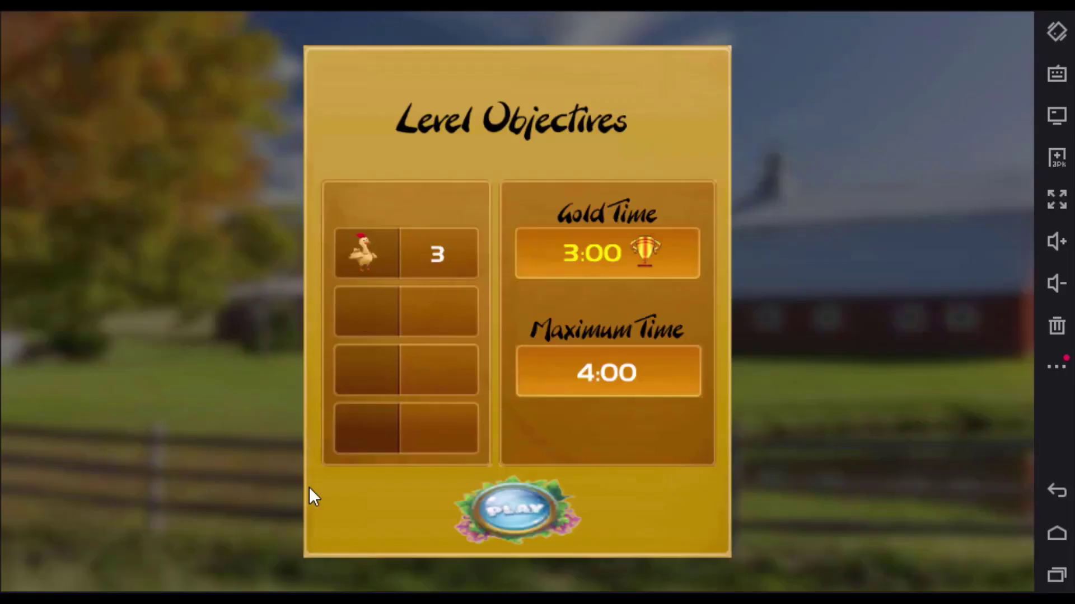
pyautogui.click(533, 509)
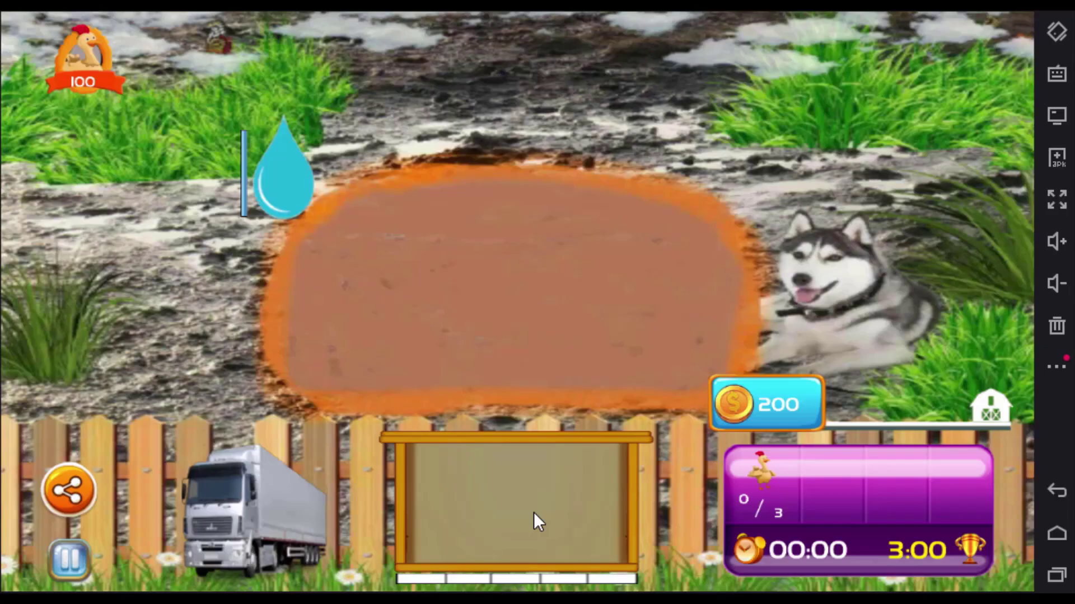
pyautogui.click(96, 69)
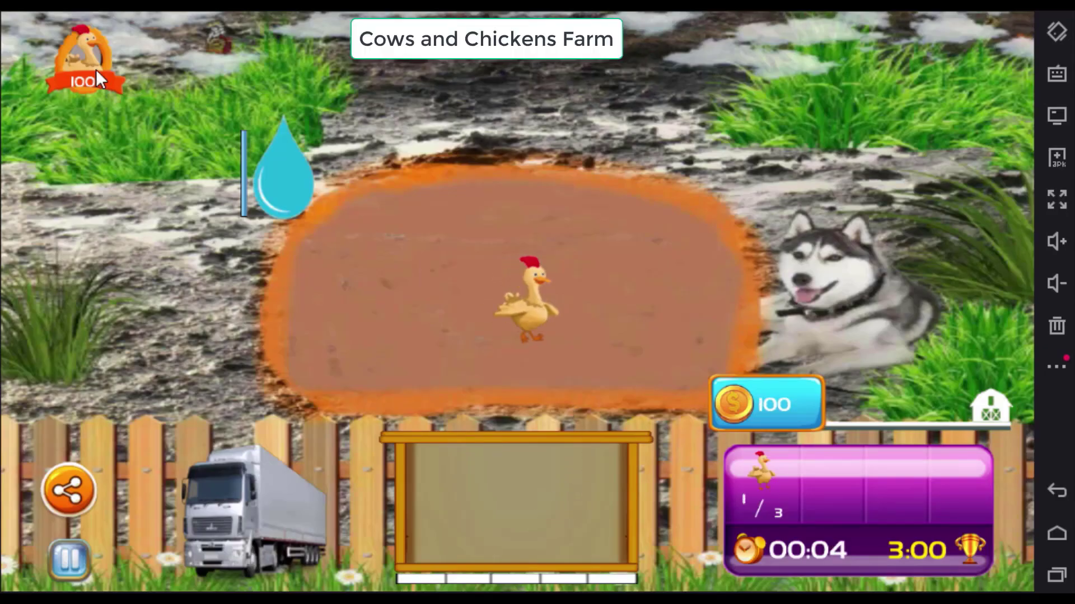
pyautogui.click(84, 78)
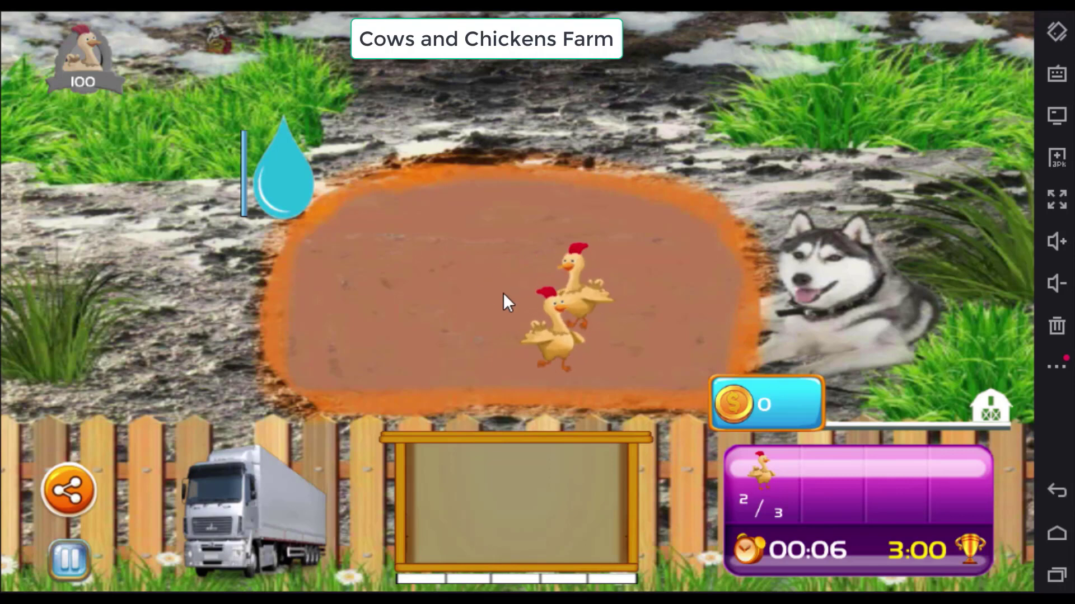
pyautogui.click(502, 293)
pyautogui.click(636, 297)
pyautogui.click(585, 227)
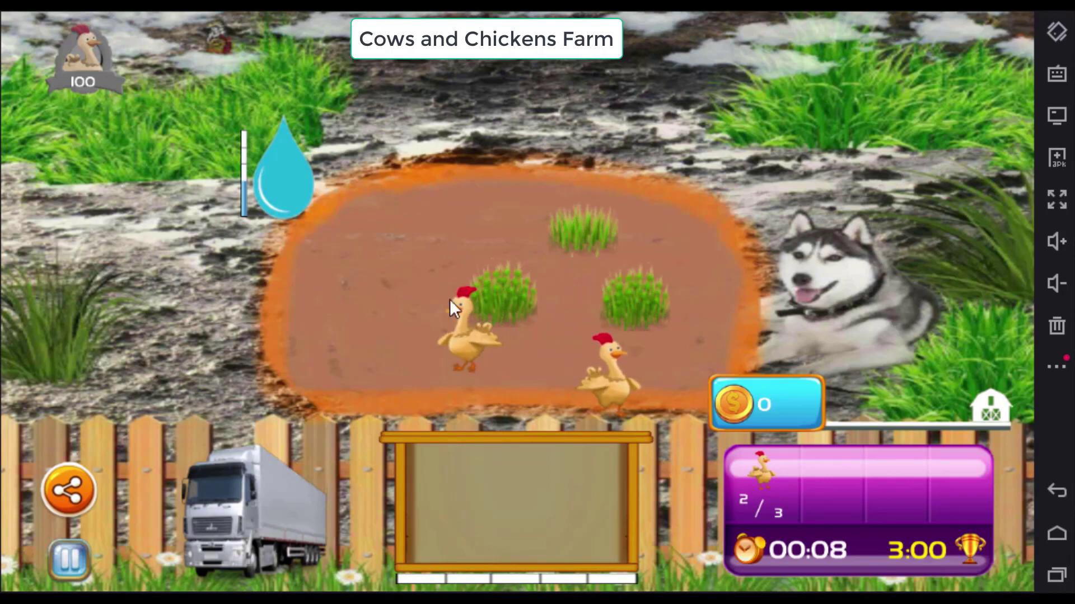